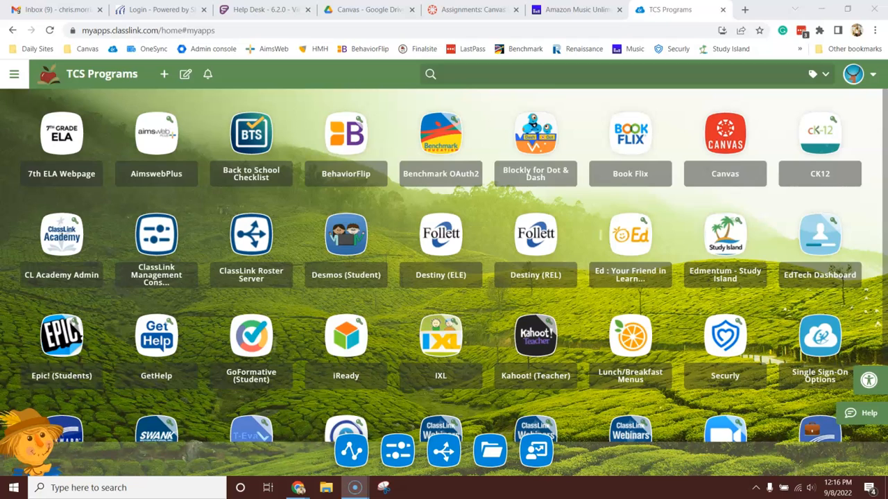
# Launch Securly from the school's app dashboard and log in to its Device console.
pyautogui.click(727, 346)
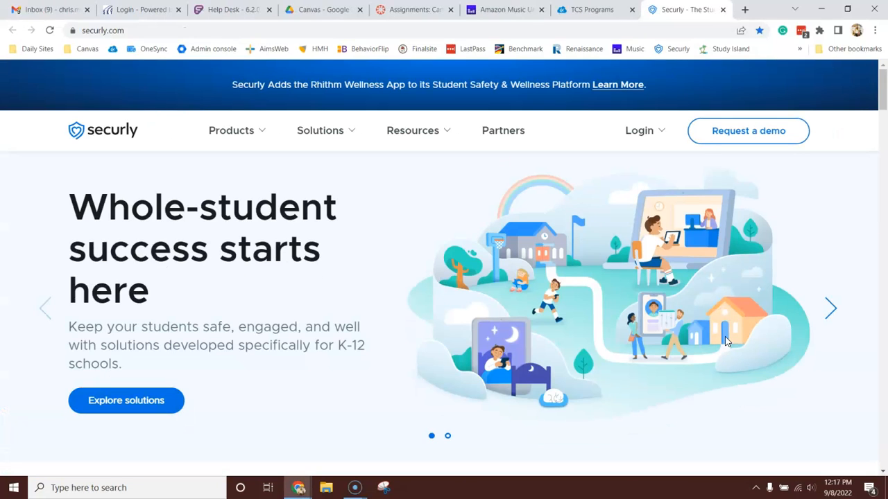
pyautogui.click(639, 131)
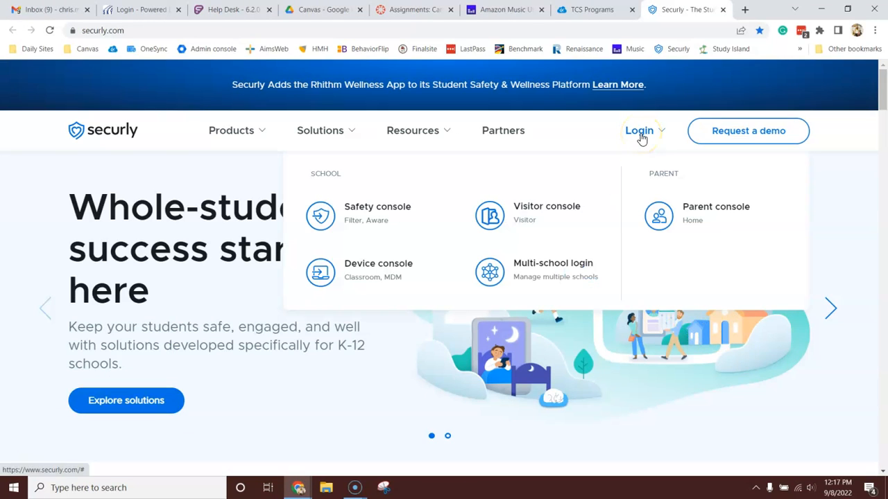
pyautogui.click(363, 276)
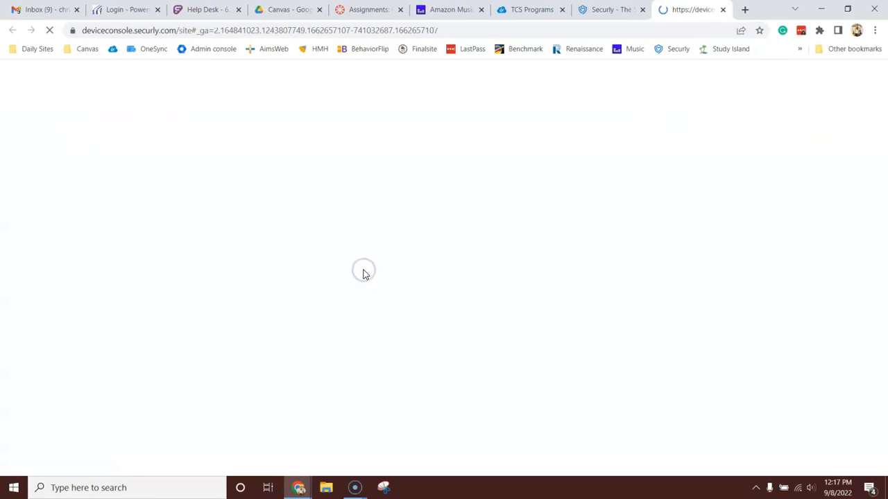
pyautogui.click(621, 189)
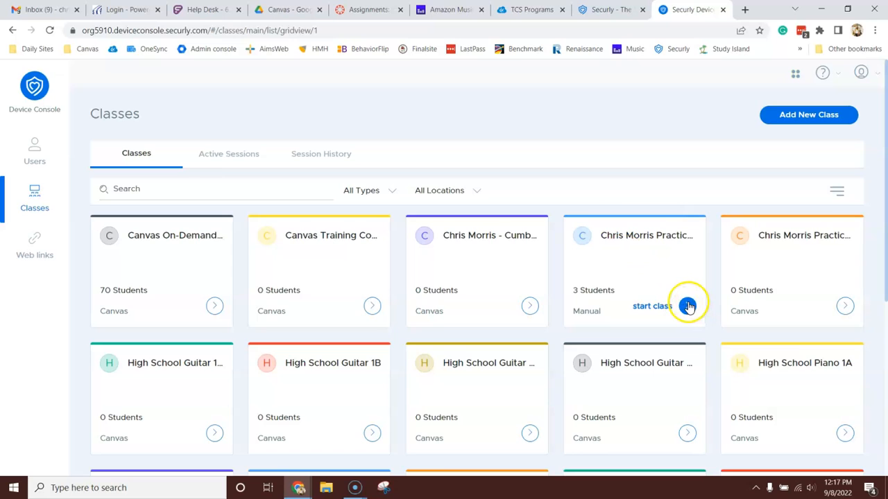
# Try the automatic class schedule in the details of the practice course with three students, and cancel the edit.
pyautogui.click(630, 241)
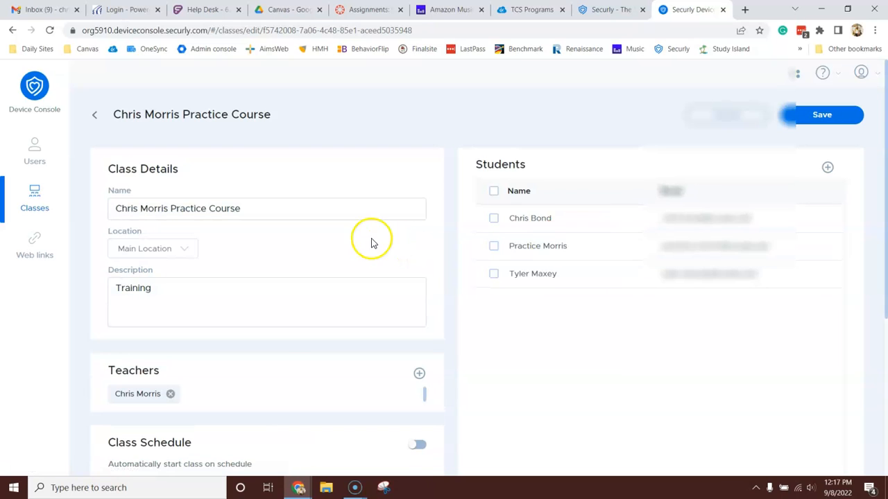
pyautogui.scroll(-3, 337, 247)
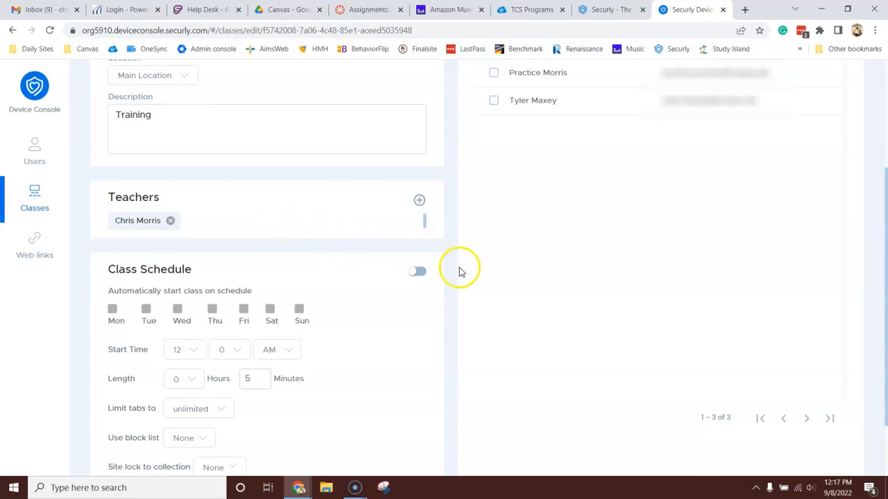
pyautogui.click(418, 272)
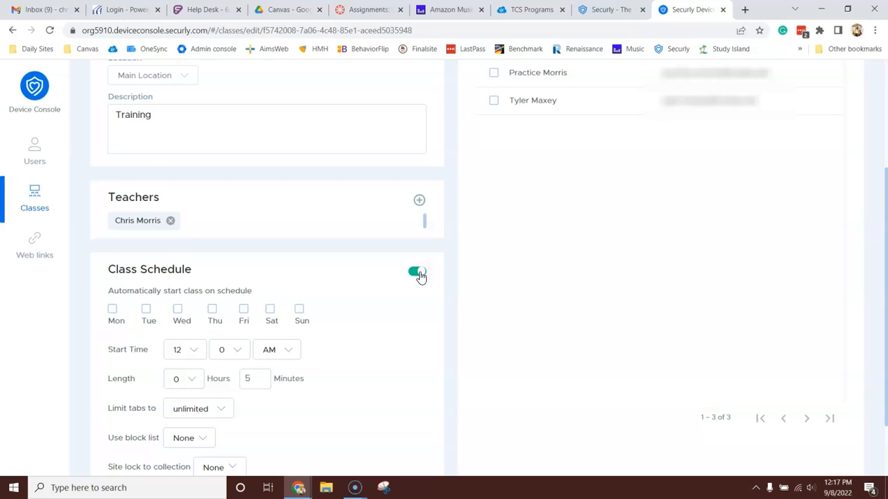
pyautogui.click(419, 275)
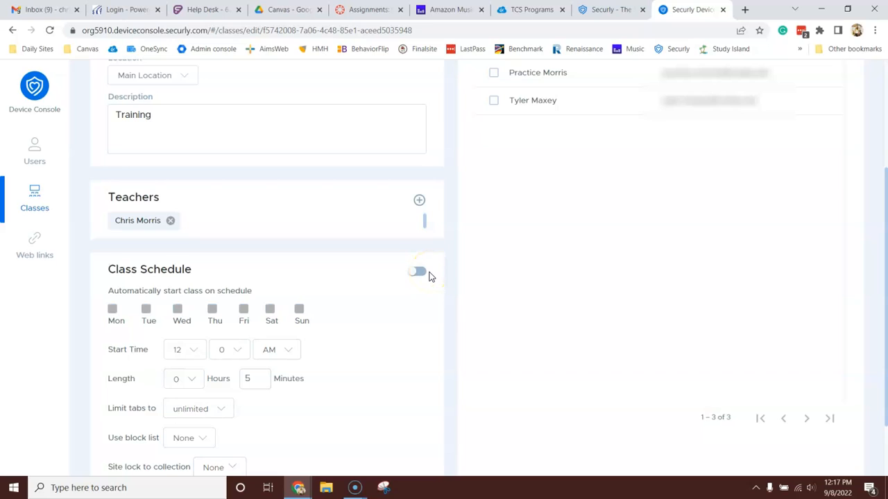
pyautogui.scroll(3, 621, 339)
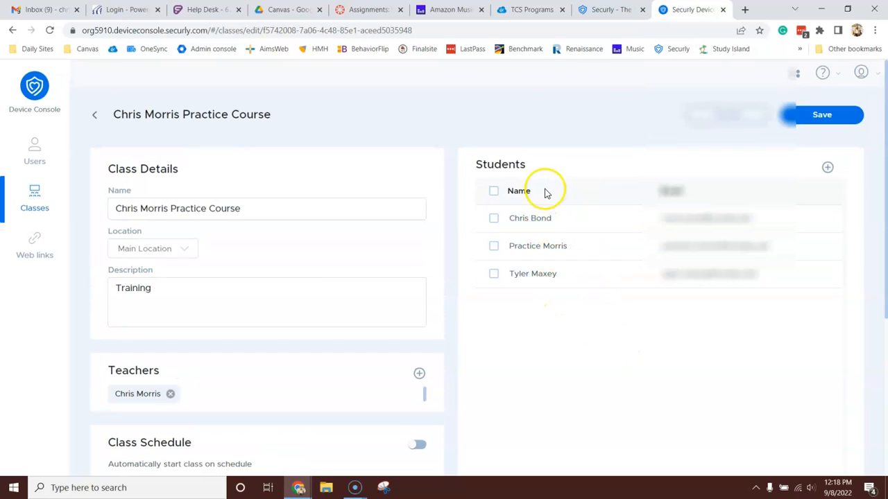
pyautogui.click(719, 119)
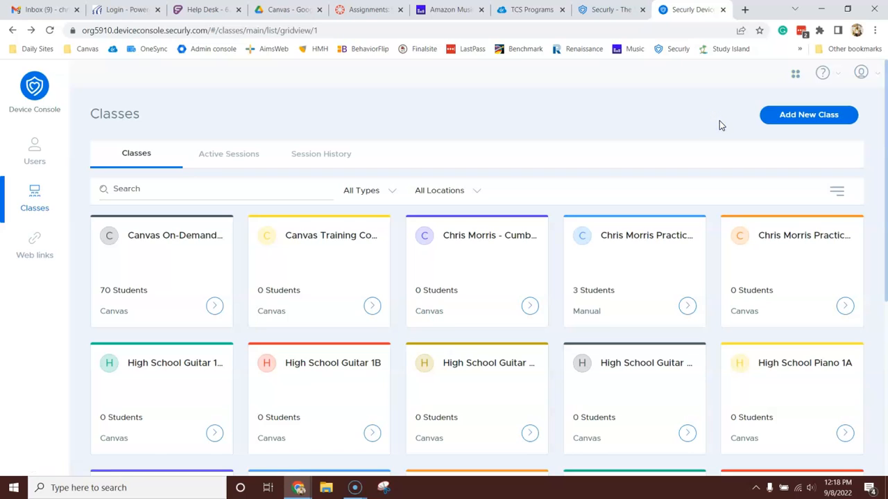
# Open the session settings of the three-student practice course, ending the class by duration, with the additional options expanded.
pyautogui.click(686, 306)
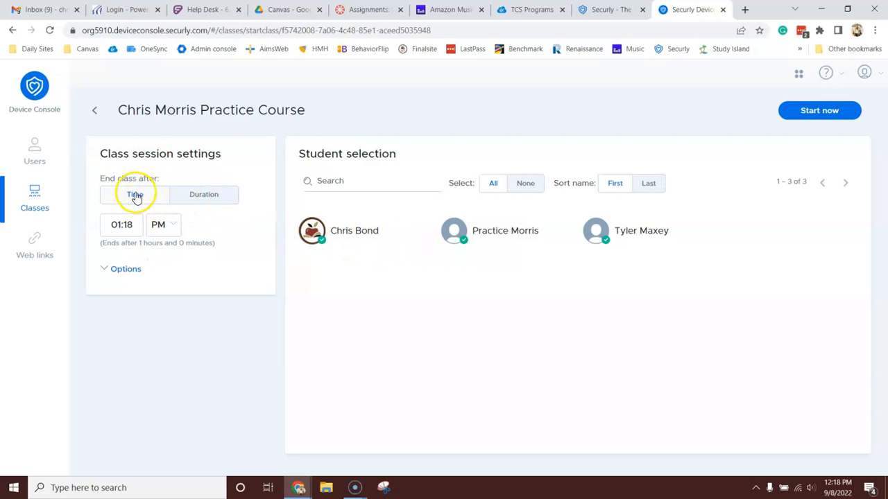
pyautogui.click(198, 204)
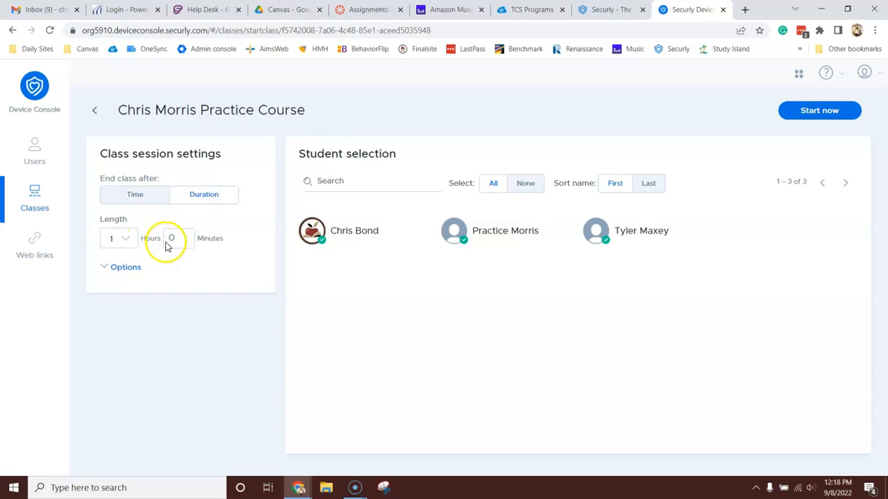
pyautogui.click(127, 266)
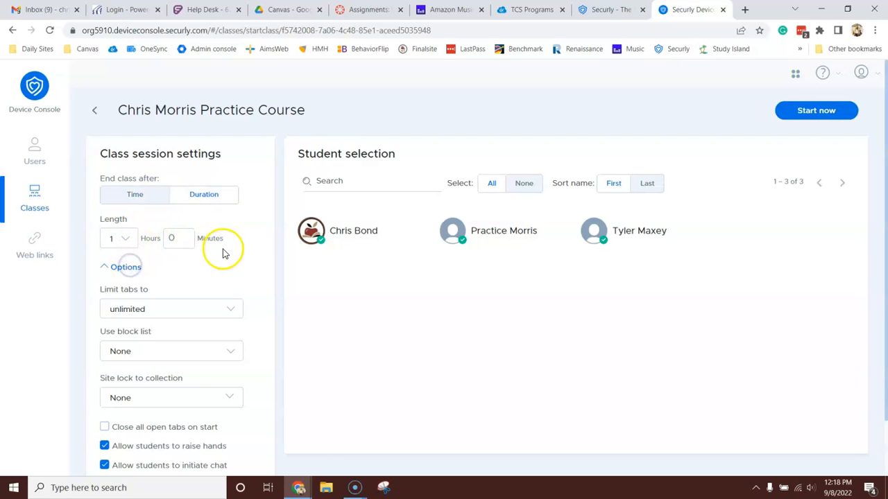
# Check the available choices for the tab limit and the block list in the session options.
pyautogui.scroll(-1, 229, 251)
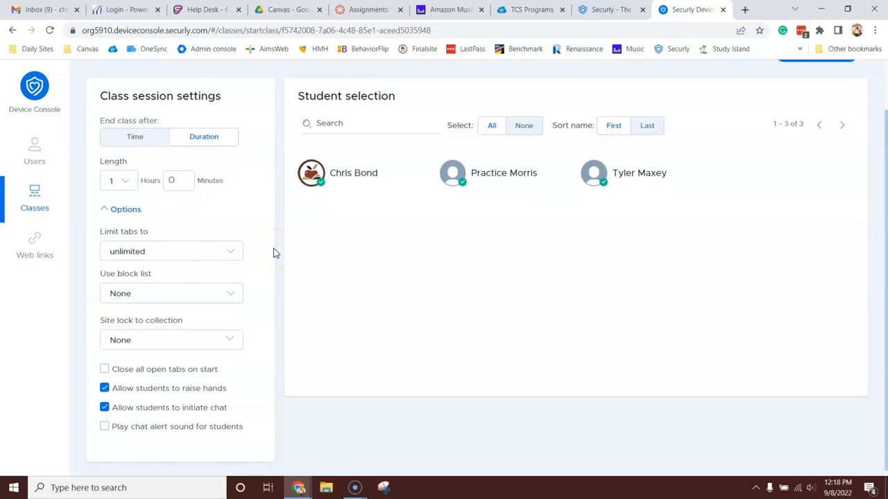
pyautogui.click(234, 253)
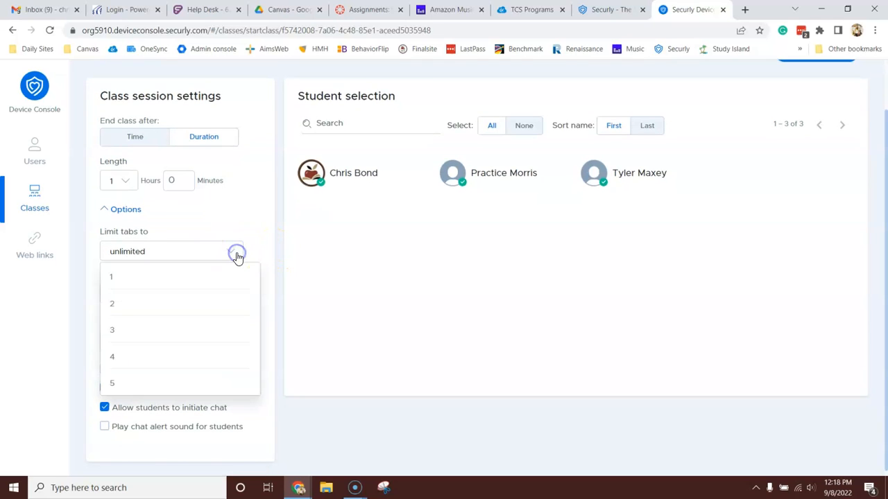
pyautogui.scroll(-1, 245, 284)
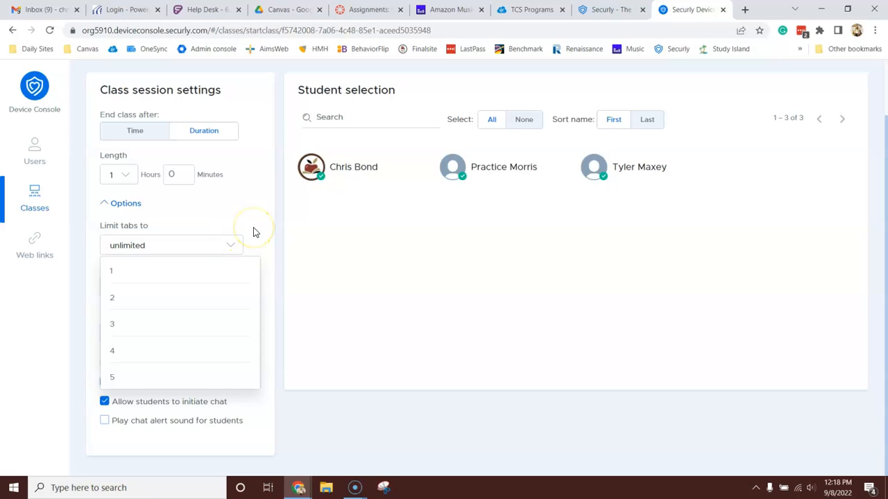
pyautogui.click(253, 232)
pyautogui.click(211, 291)
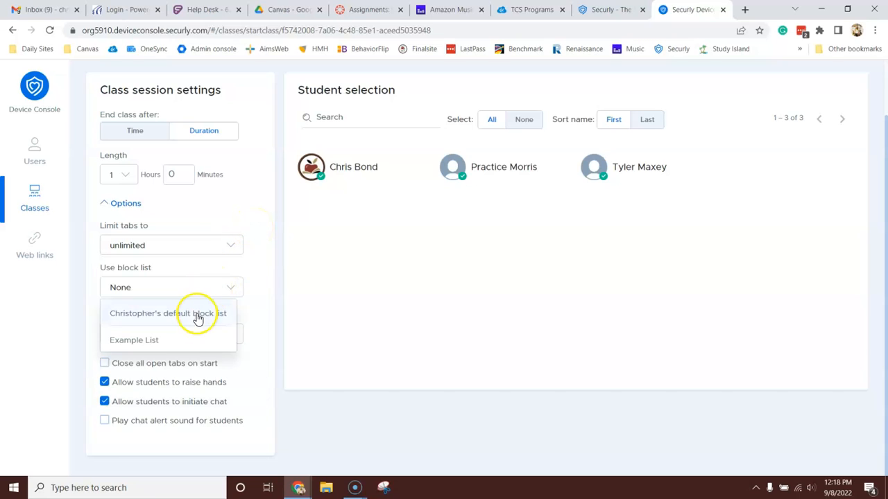
pyautogui.click(255, 277)
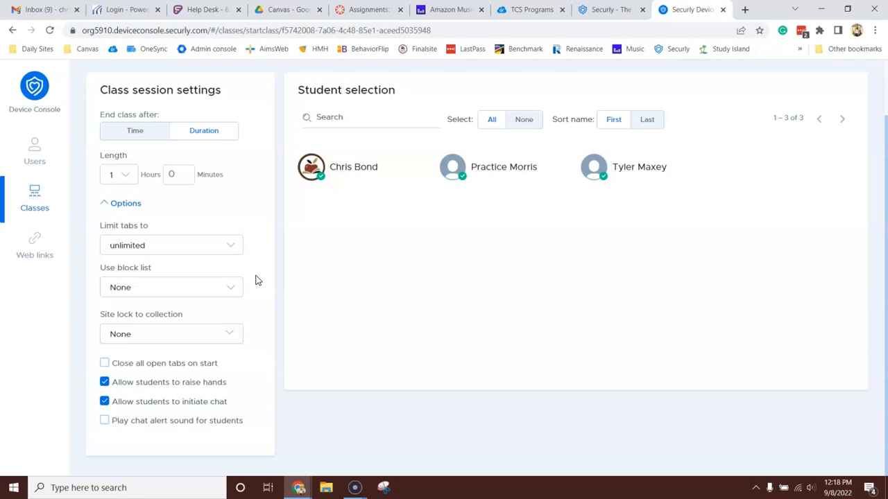
# Try closing all open tabs on start with a 10-second warning, and turn the option off again.
pyautogui.click(104, 363)
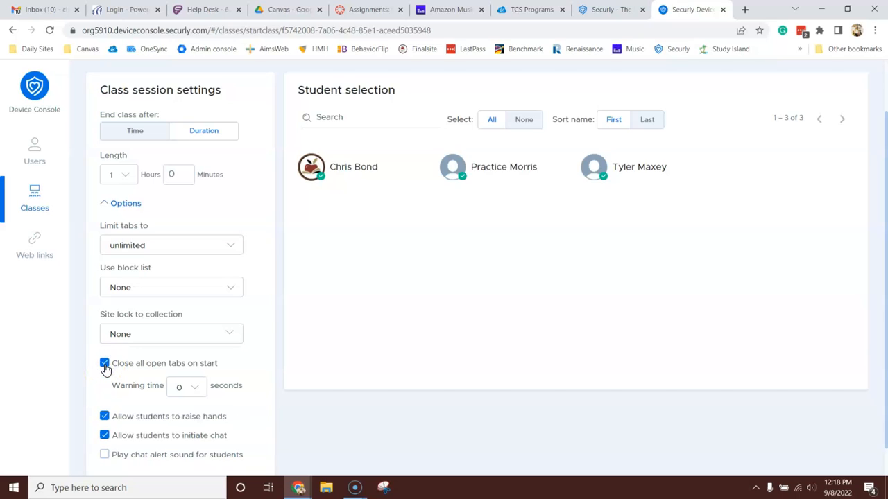
pyautogui.click(184, 386)
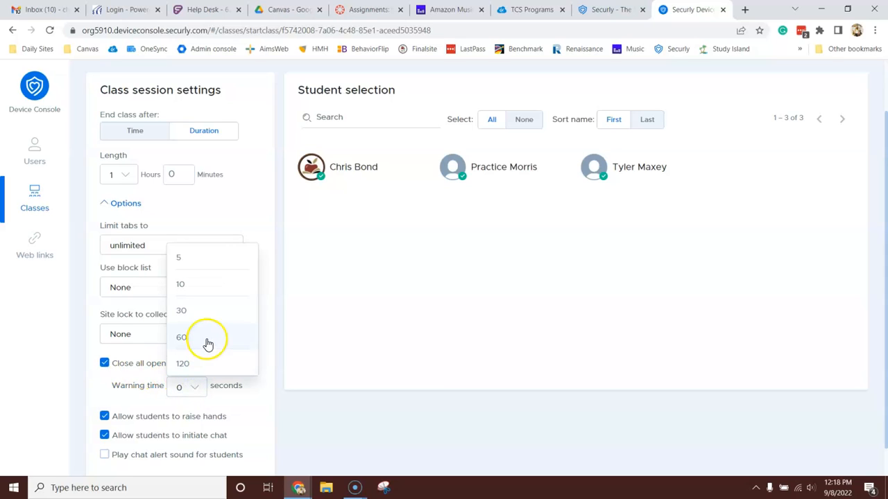
pyautogui.click(200, 289)
pyautogui.click(325, 339)
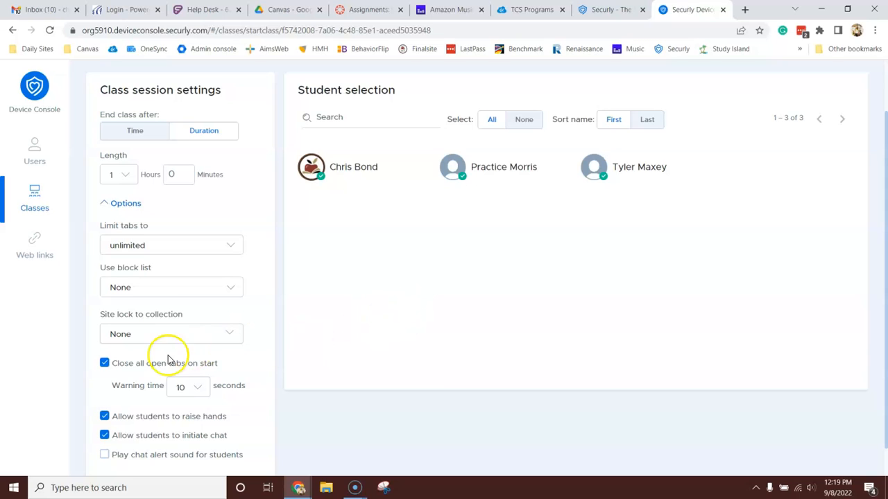
pyautogui.click(105, 364)
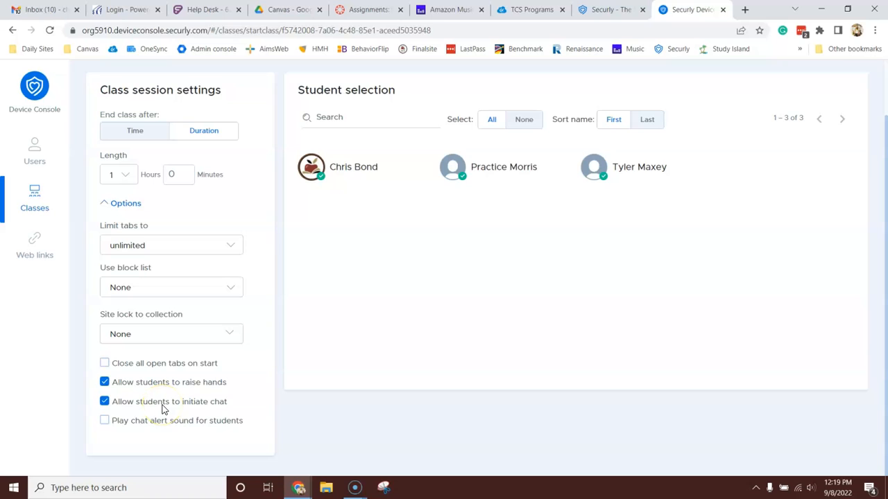
# Enable the chat alert sound for students and exclude the middle student from the class session.
pyautogui.click(104, 423)
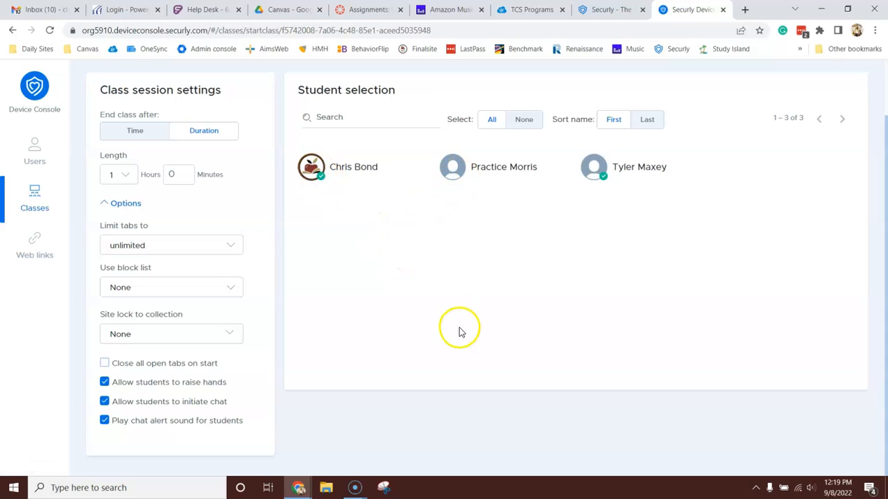
pyautogui.click(452, 170)
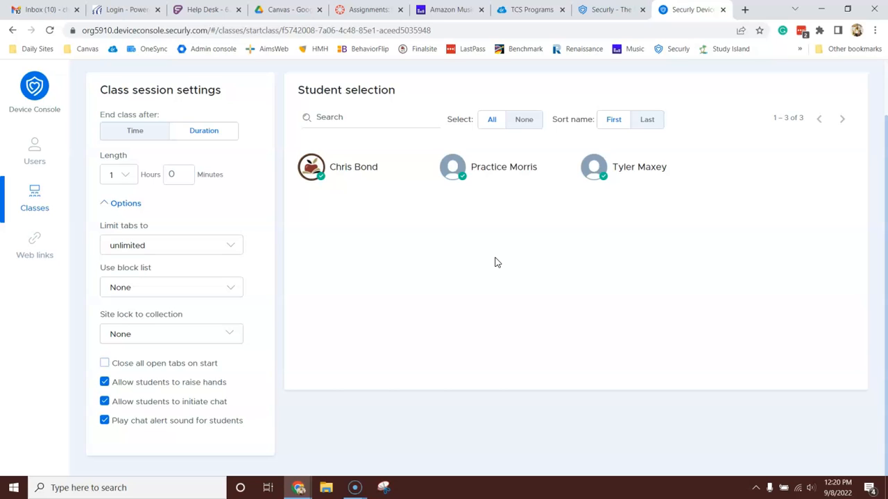
pyautogui.click(466, 180)
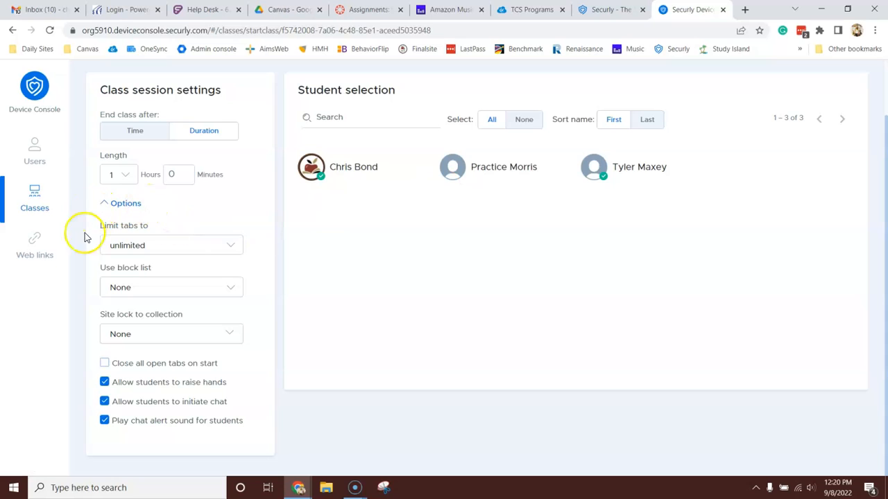
pyautogui.click(467, 177)
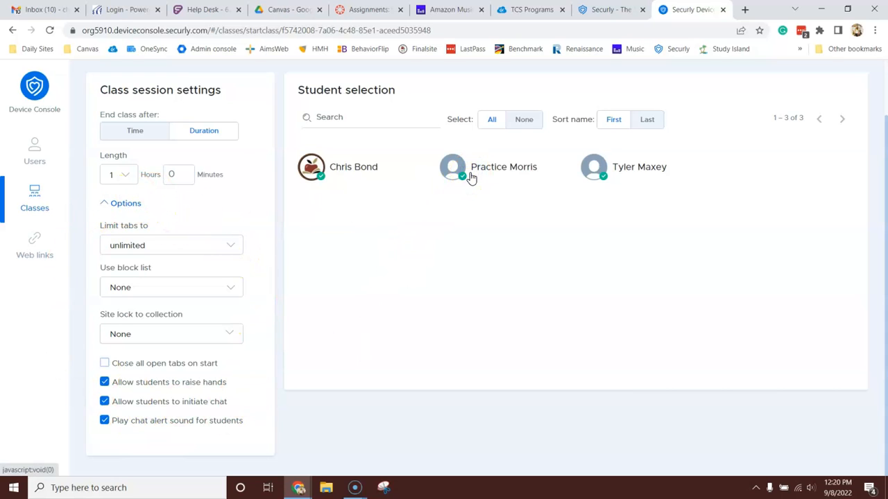
pyautogui.click(467, 176)
pyautogui.click(493, 305)
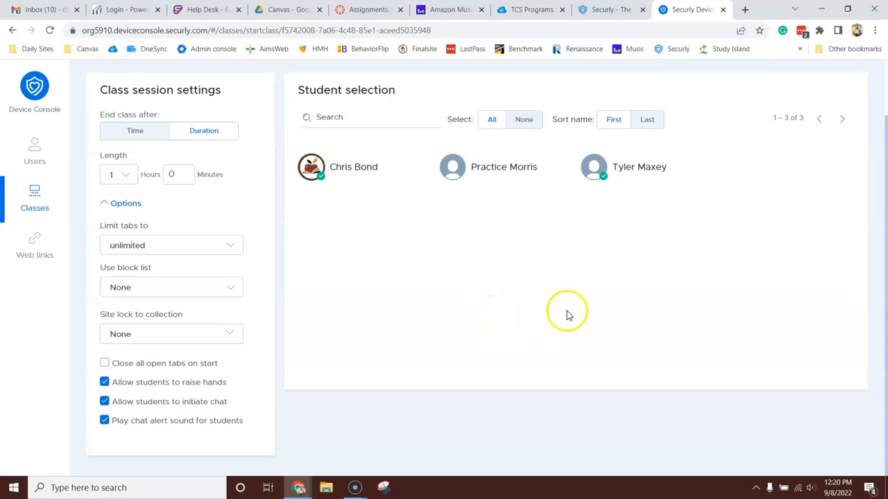
# Start the class session with the selected students.
pyautogui.scroll(1, 567, 313)
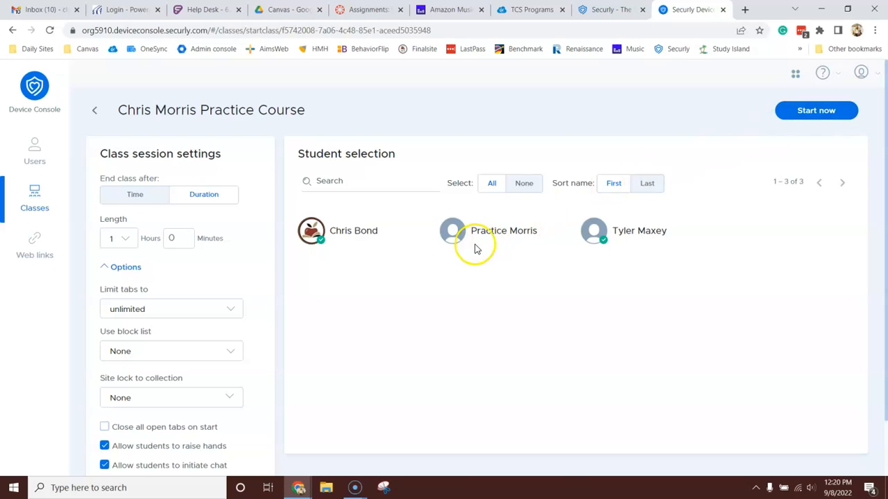
pyautogui.click(803, 112)
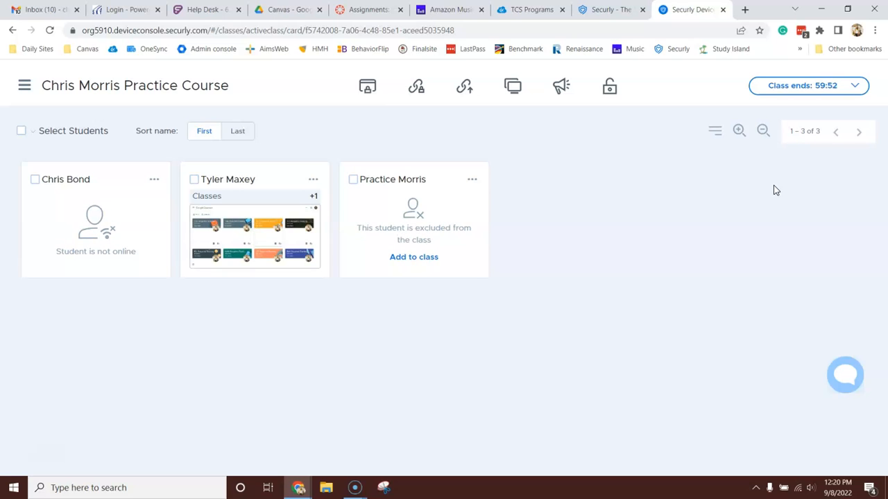
pyautogui.click(252, 227)
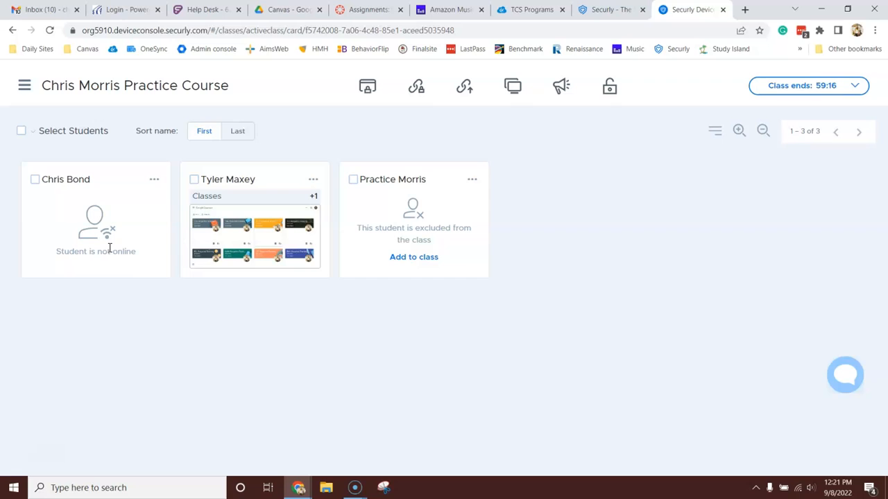
# Set the screen lock message to "I have locked your screens. Look up at me so I can give you more information.".
pyautogui.click(368, 89)
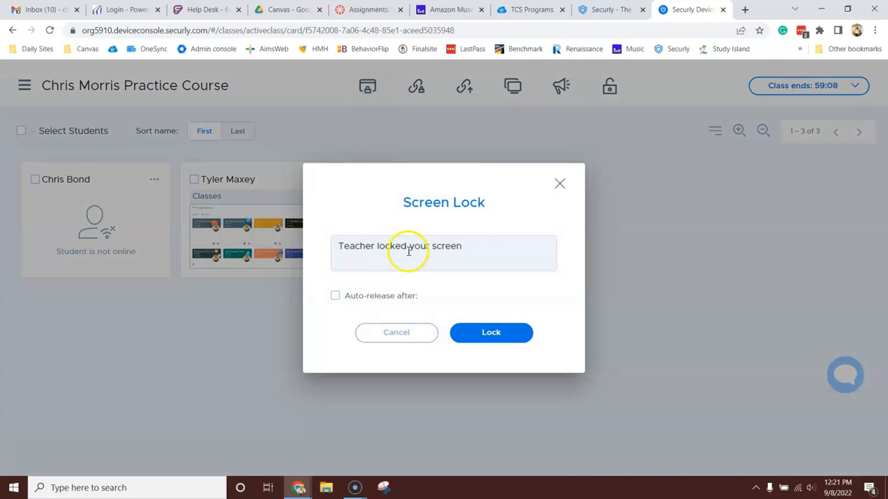
pyautogui.click(520, 245)
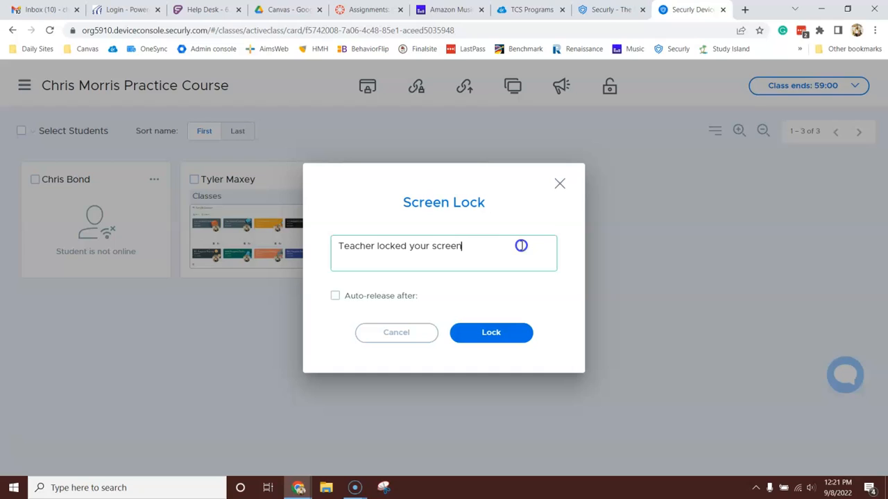
pyautogui.moveTo(521, 245); pyautogui.dragTo(337, 251)
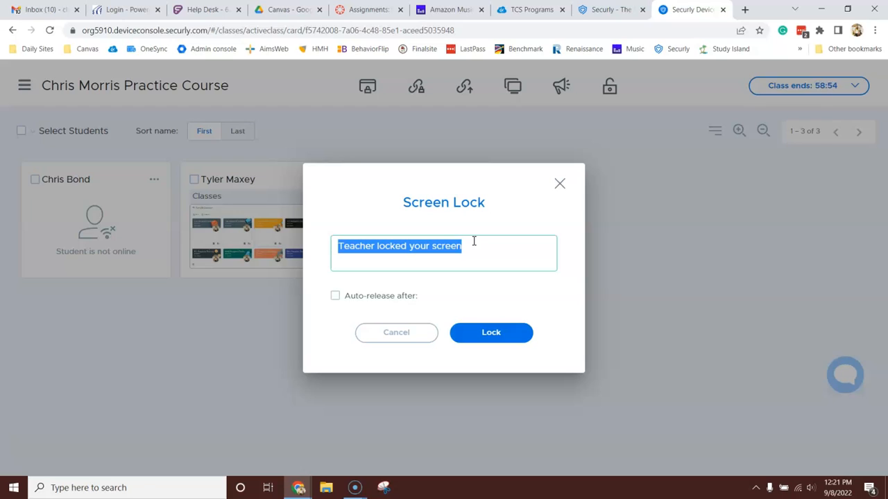
pyautogui.write('I hav')
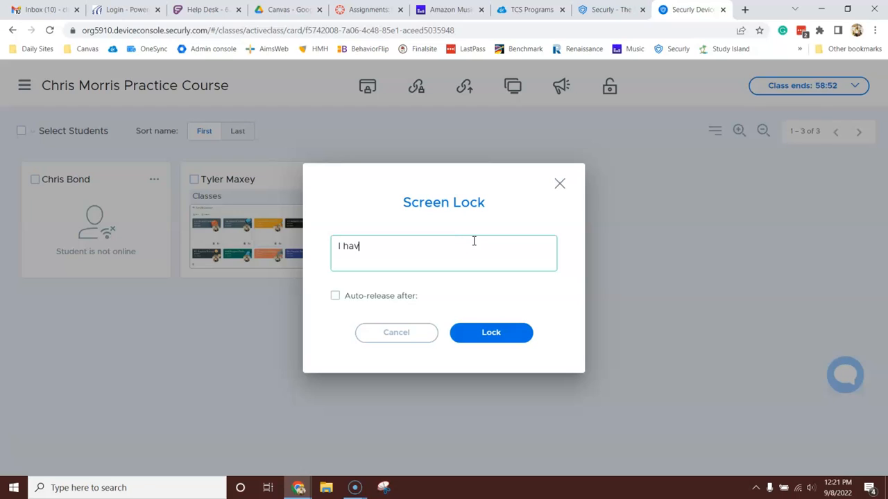
pyautogui.write('e locked your scree')
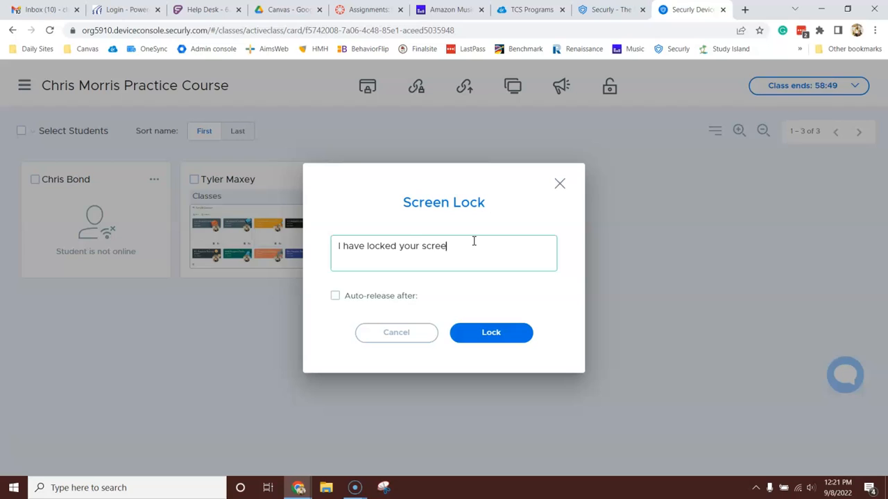
pyautogui.write('ns.  Look up at me so I can give you ')
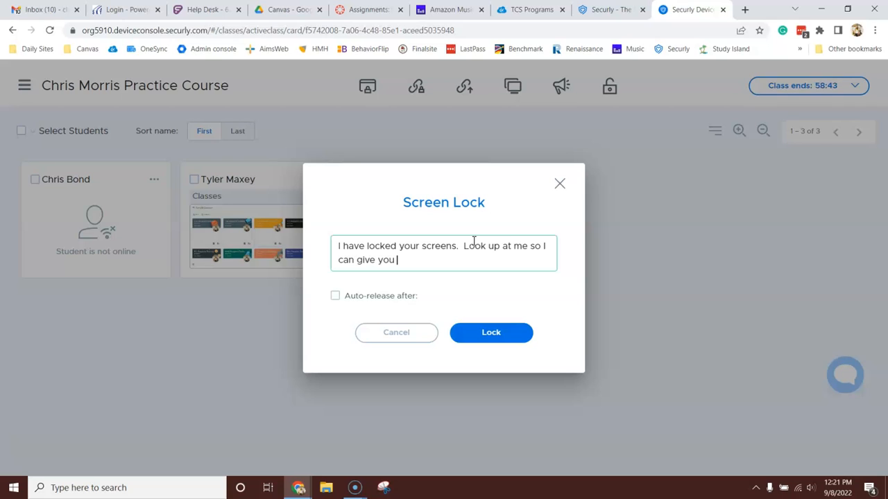
pyautogui.write('more information.')
pyautogui.click(453, 264)
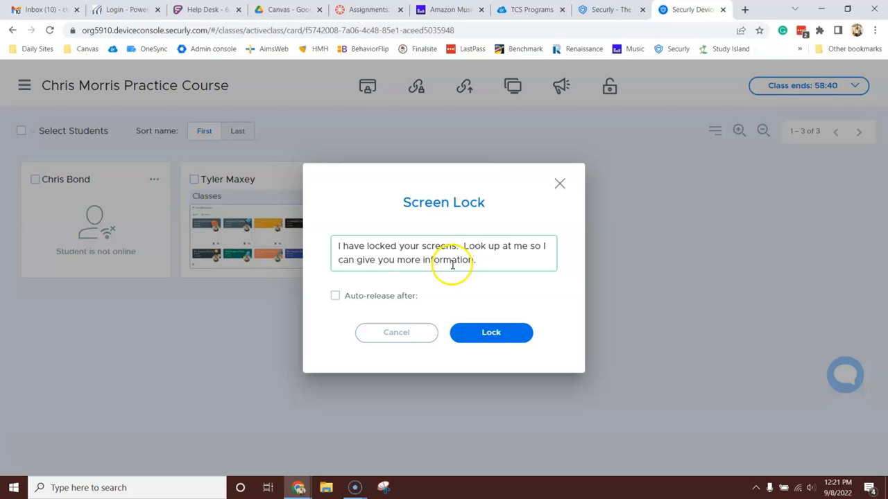
# Try the auto-release option for the screen lock, check its available durations, and turn the option off again.
pyautogui.click(335, 296)
pyautogui.click(457, 298)
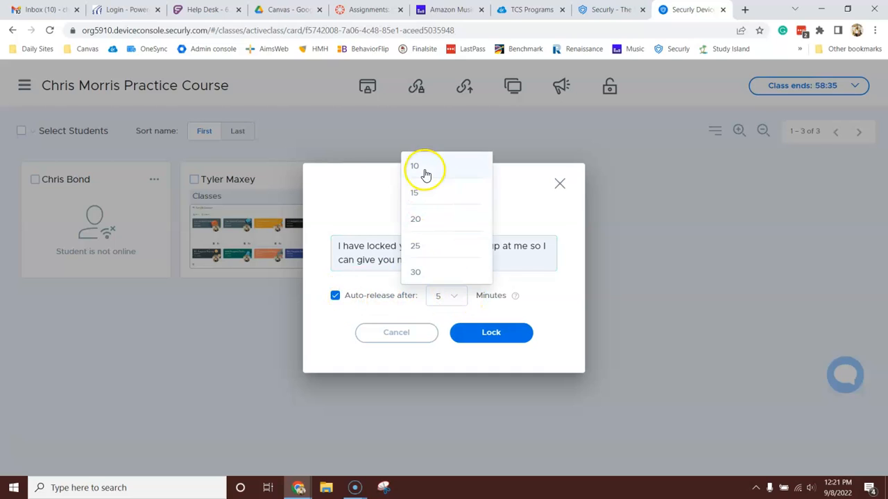
pyautogui.click(475, 305)
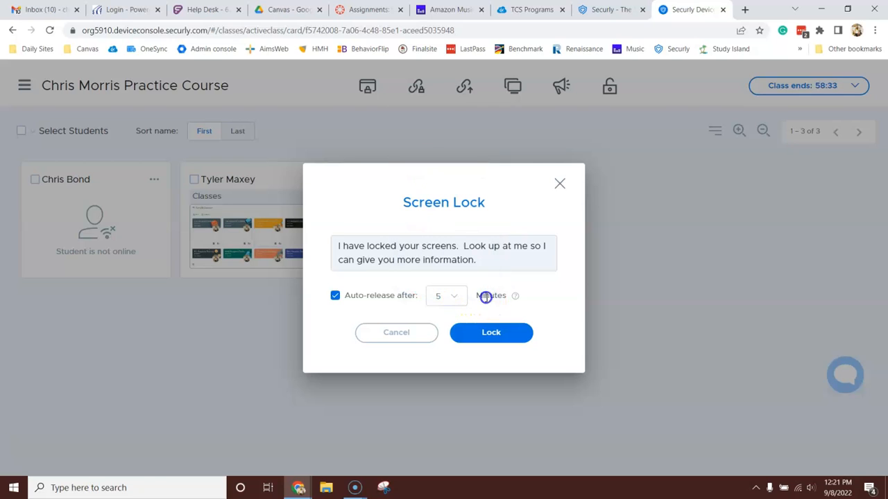
pyautogui.click(336, 297)
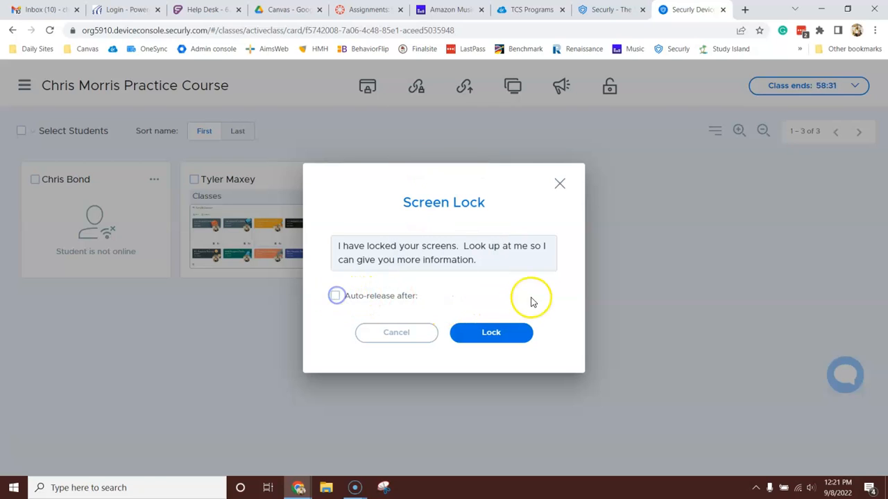
# Lock the students' screens with the custom message and check the online student's locked screen.
pyautogui.click(500, 332)
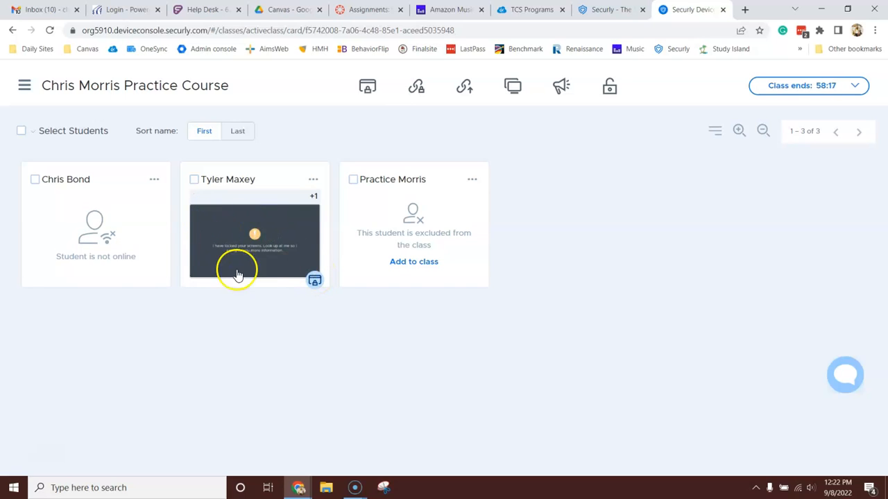
pyautogui.click(273, 246)
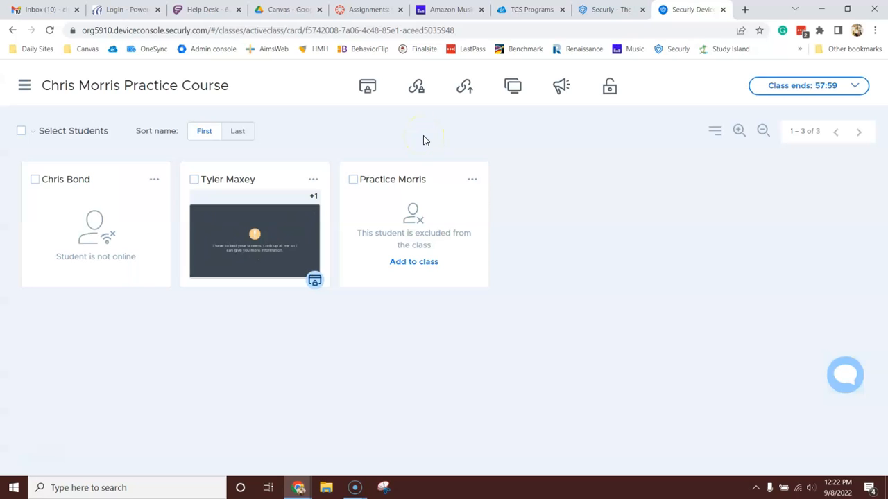
# Release the students from the screen lock, and try selecting and deselecting the middle student.
pyautogui.click(609, 88)
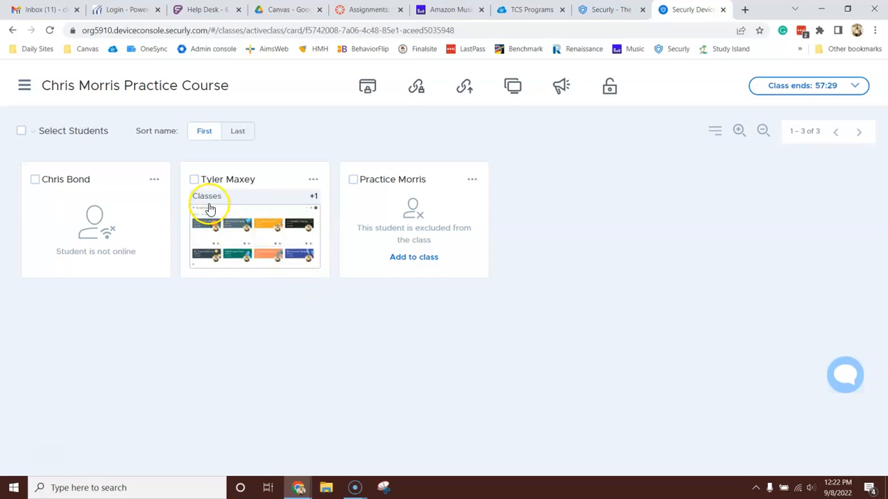
pyautogui.click(197, 183)
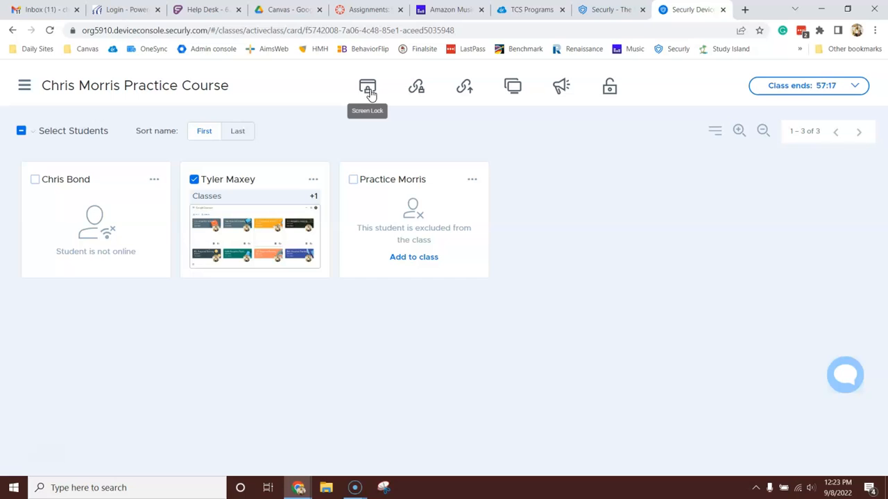
pyautogui.click(194, 179)
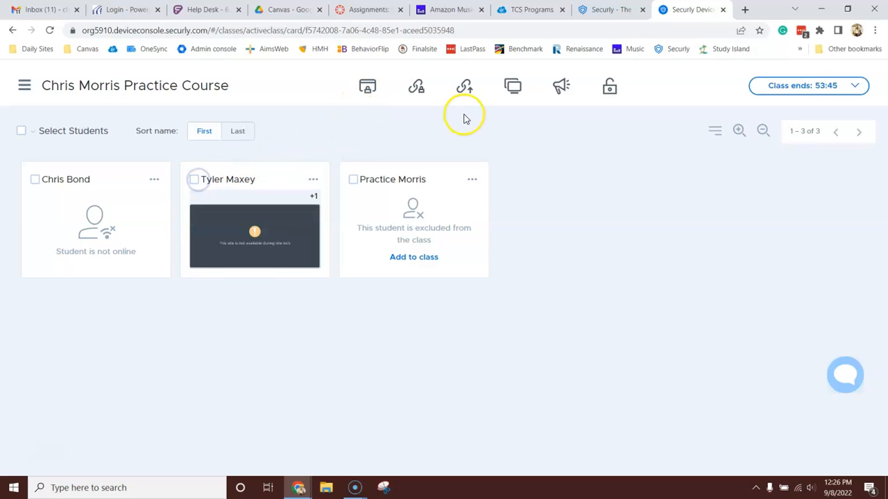
# Push the manually entered URL ck-12.org to the students with the Add to list option turned on.
pyautogui.click(464, 88)
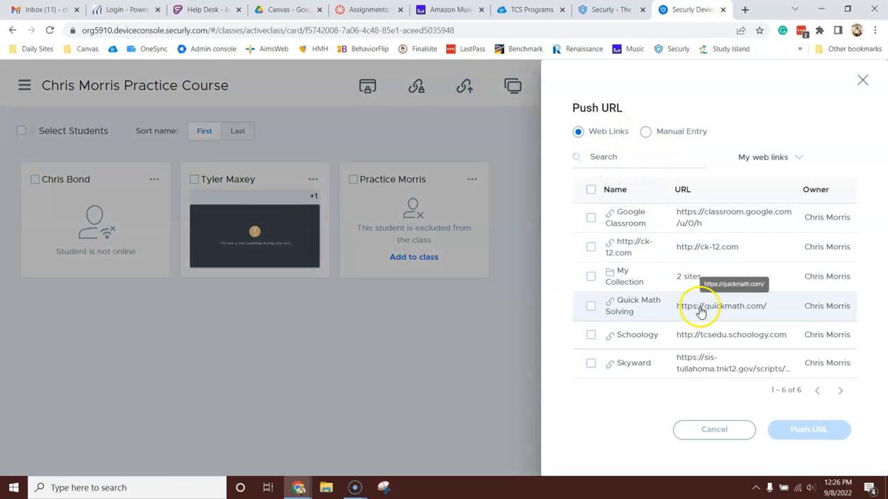
pyautogui.click(645, 134)
pyautogui.click(614, 171)
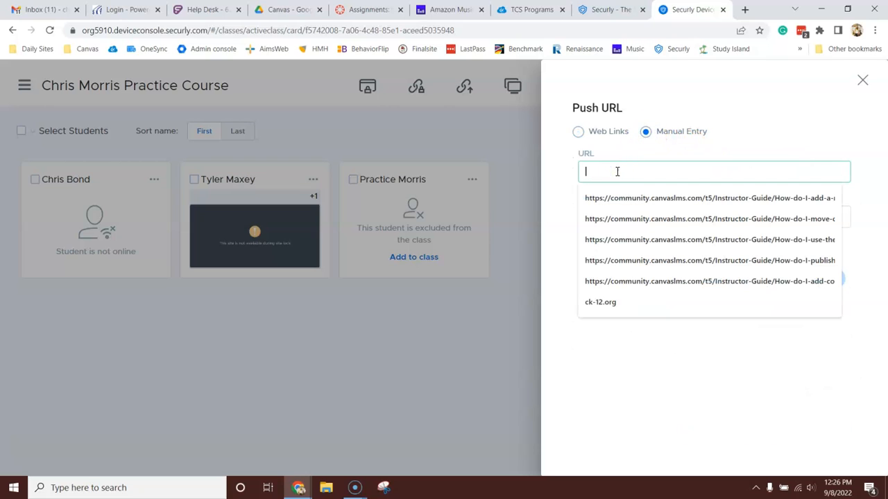
pyautogui.write('ck-12.org')
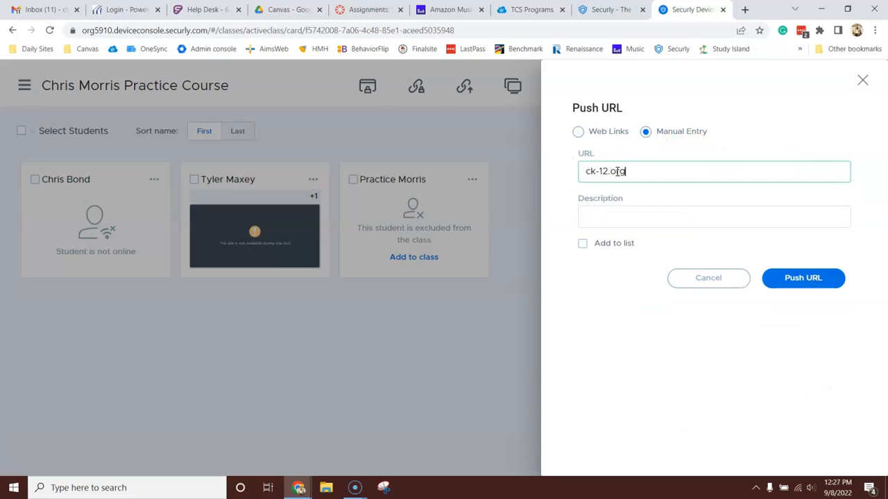
pyautogui.click(613, 288)
pyautogui.click(582, 246)
pyautogui.click(802, 280)
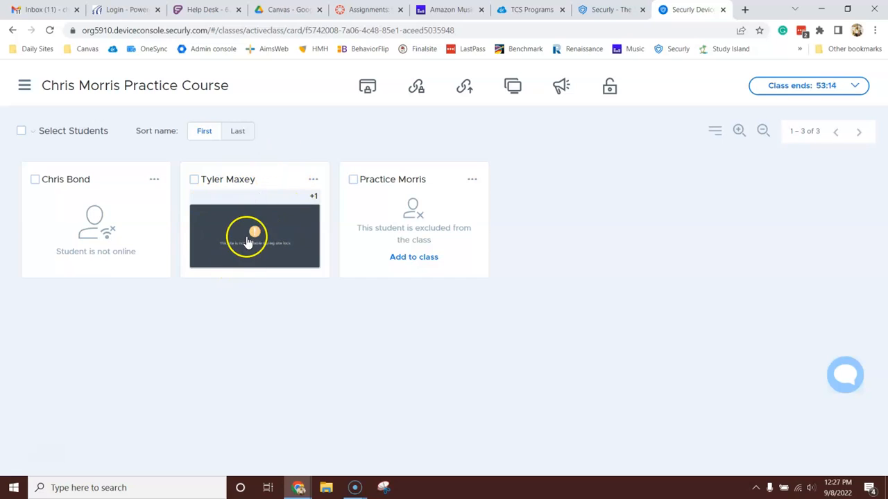
pyautogui.click(507, 137)
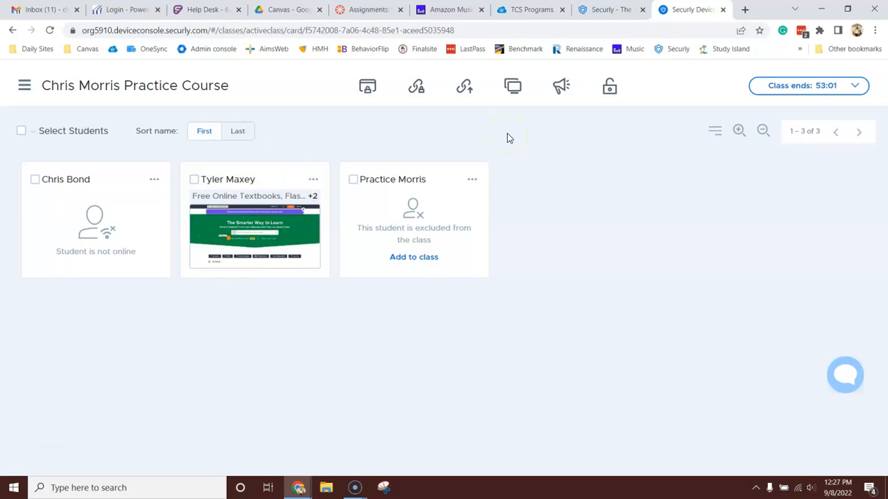
# Set up a screen share that broadcasts audio during the session and locks students to the share.
pyautogui.click(509, 111)
pyautogui.click(512, 86)
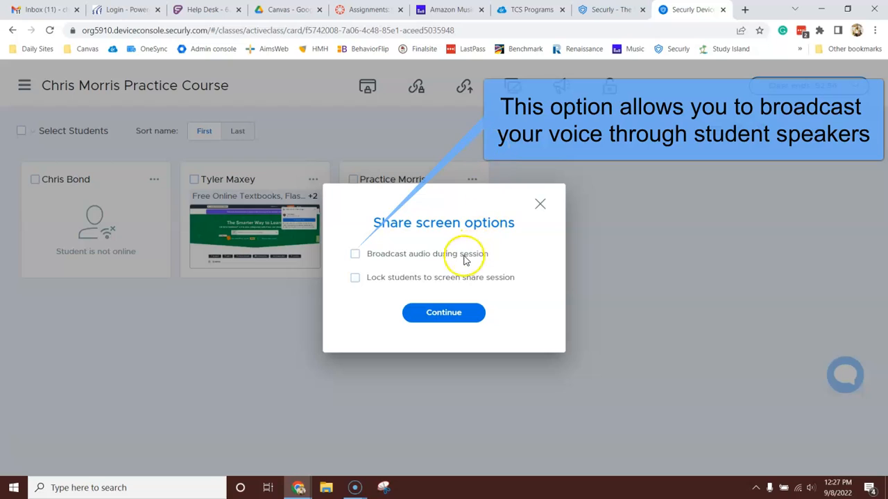
pyautogui.click(354, 254)
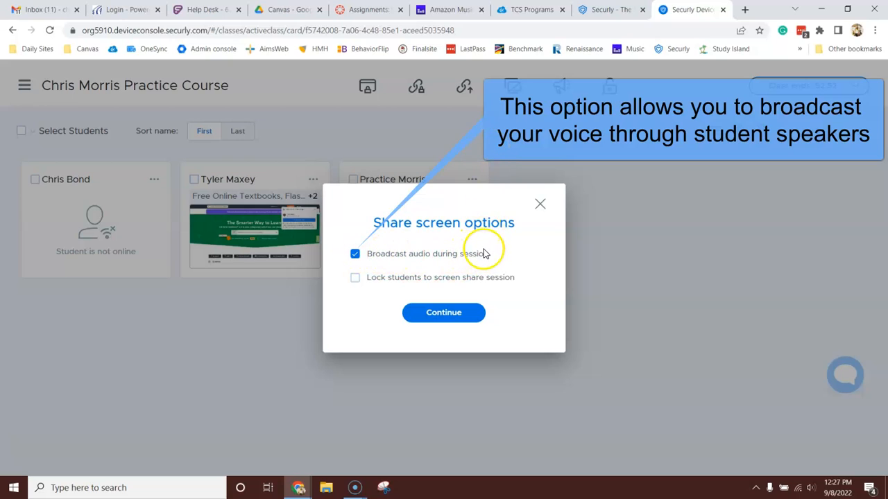
pyautogui.click(356, 279)
pyautogui.click(440, 318)
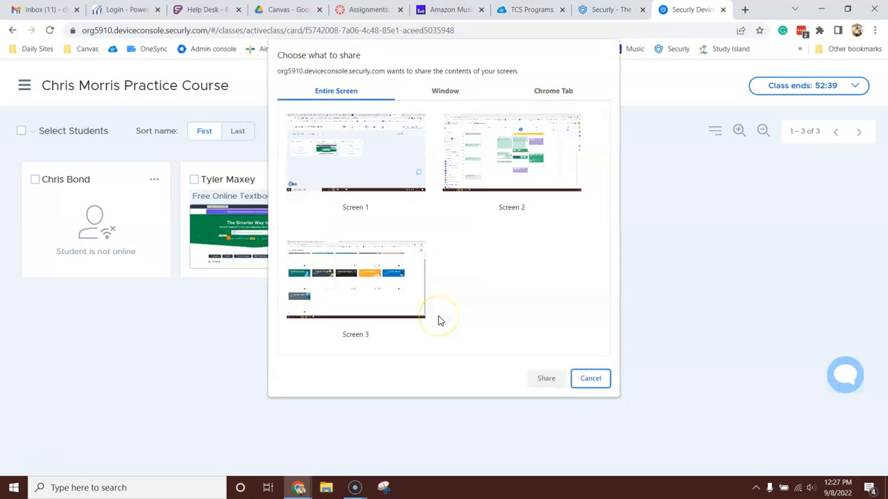
# Share the entire Screen 3 with the students and release them from the locked share.
pyautogui.click(367, 289)
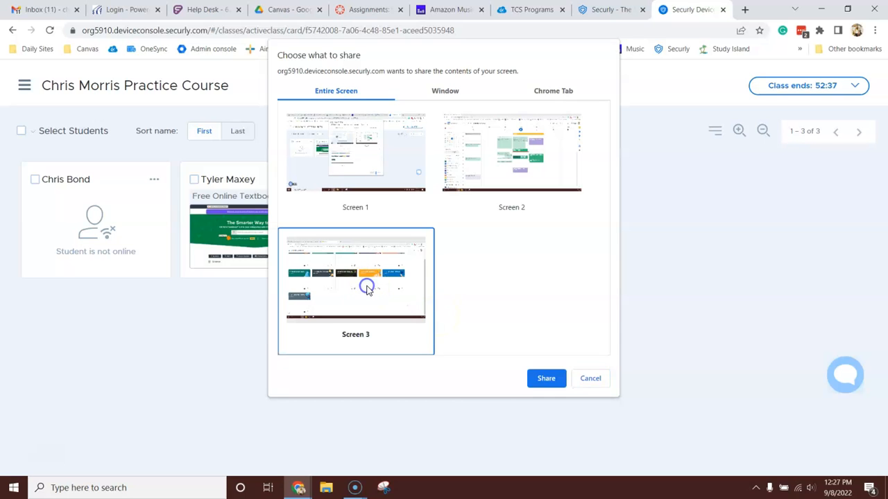
pyautogui.click(539, 376)
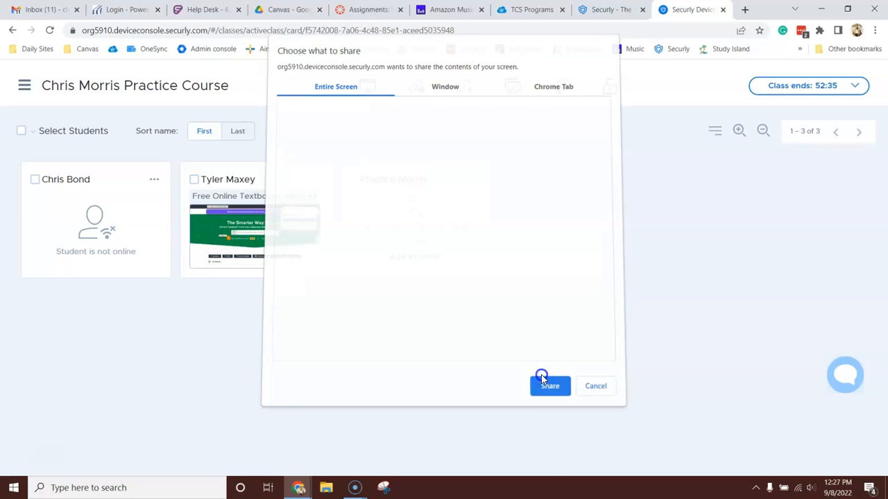
pyautogui.click(178, 95)
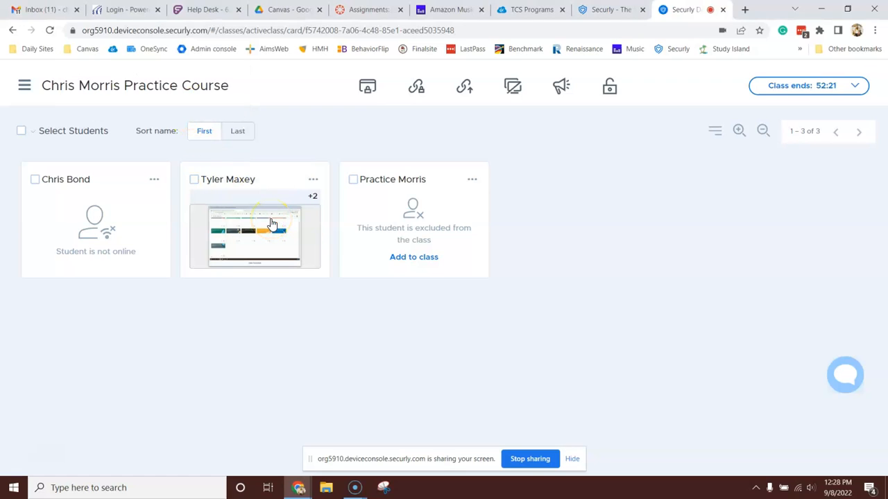
pyautogui.click(609, 87)
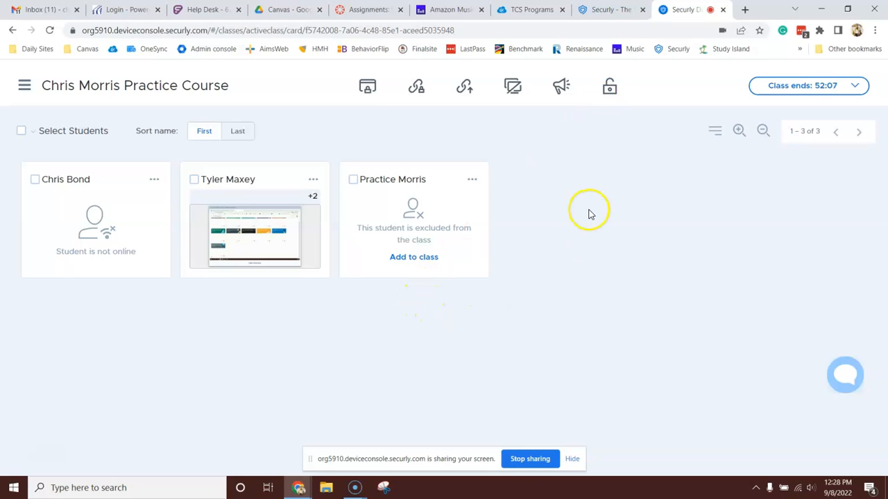
# Send the students the announcement "Class ends in 5 minutes." and close the announcement form.
pyautogui.click(562, 89)
pyautogui.click(696, 142)
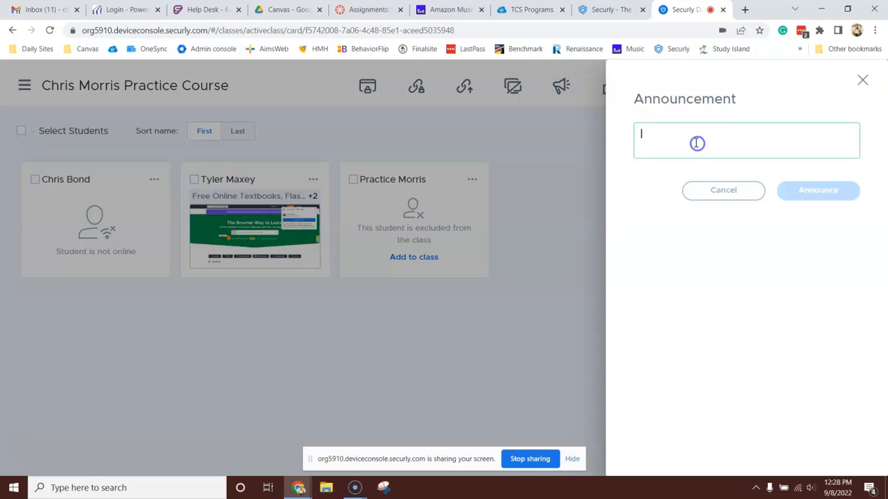
pyautogui.write('Class endsd')
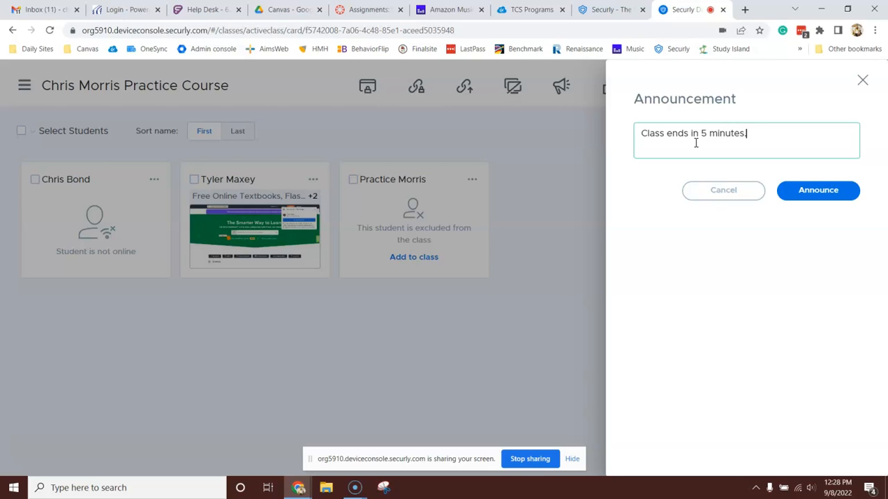
pyautogui.click(813, 193)
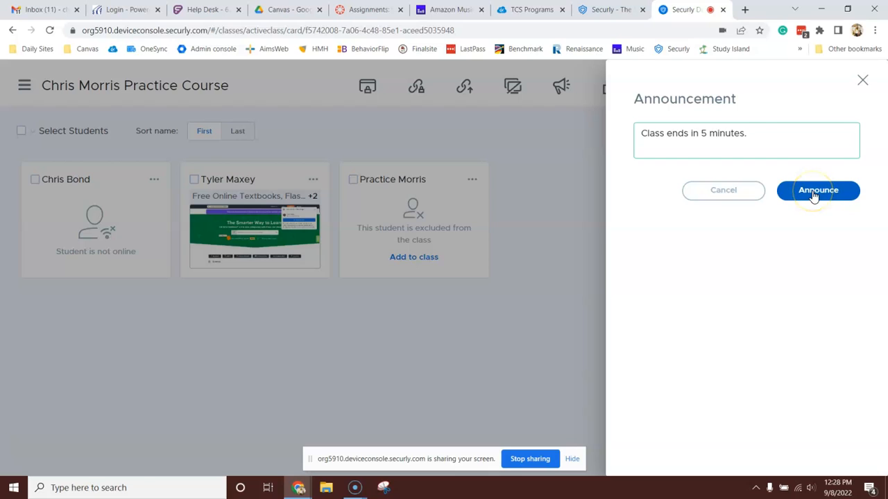
pyautogui.click(814, 193)
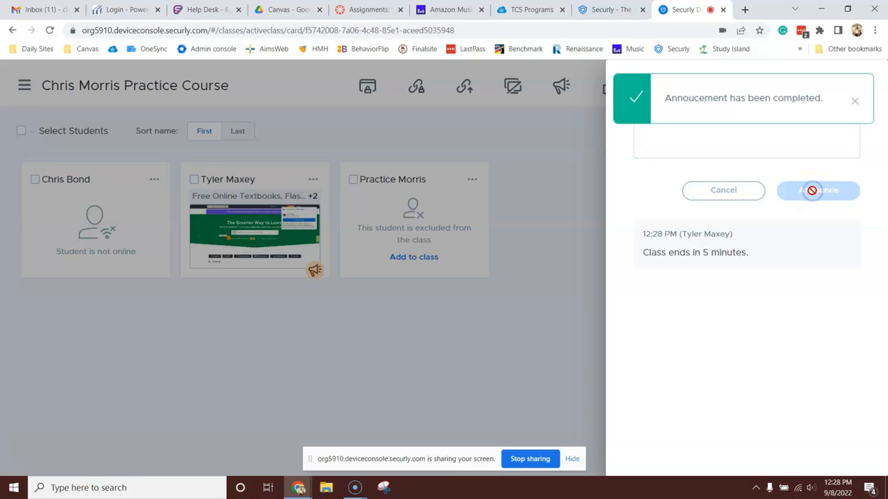
pyautogui.click(593, 319)
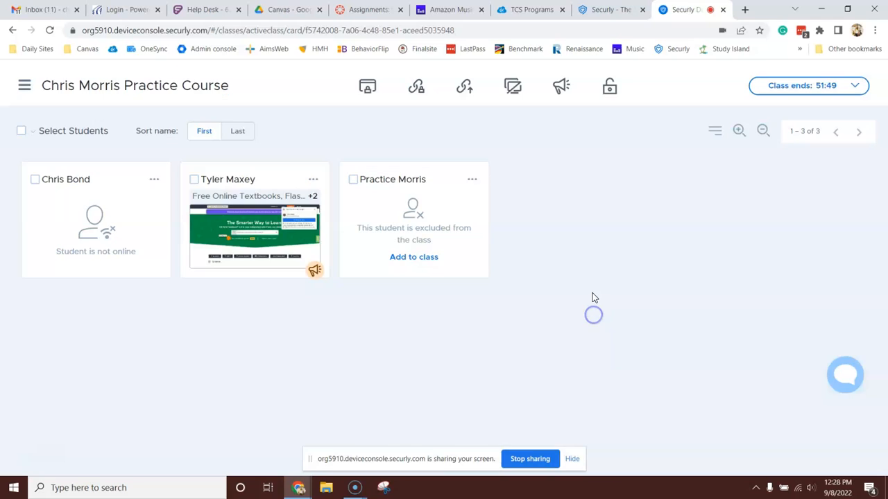
# Examine the announcement in the online student's enlarged screen view, and close the view.
pyautogui.click(263, 238)
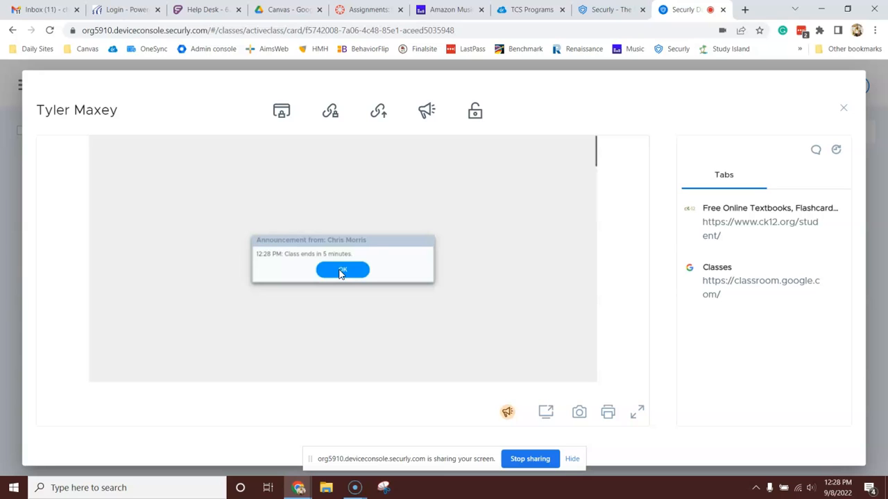
pyautogui.click(343, 270)
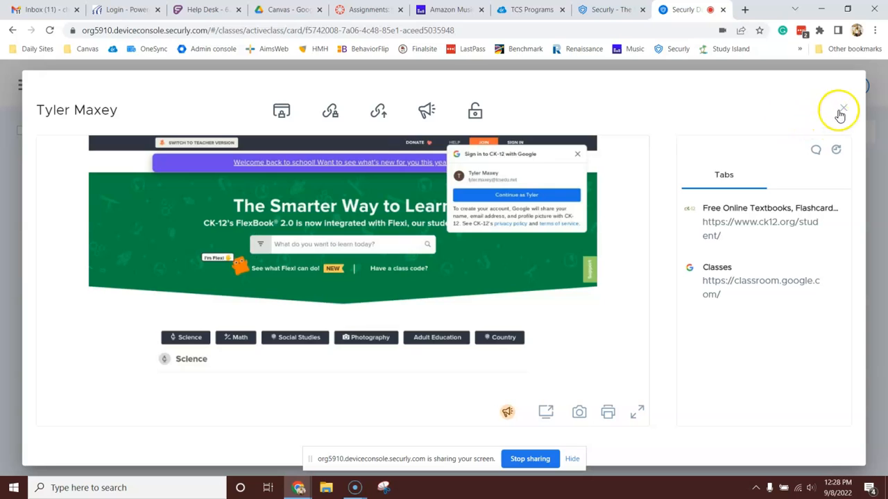
pyautogui.click(845, 111)
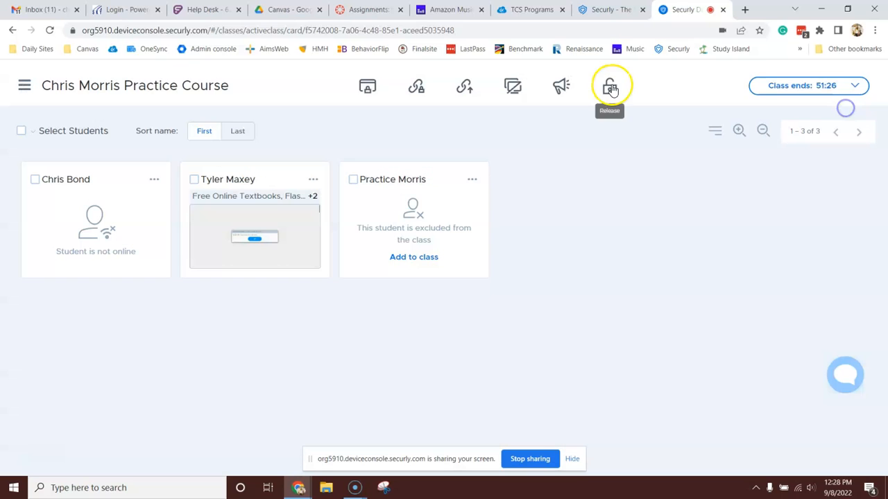
# Release all students from the class controls, and capture a snapshot of the online student's enlarged screen.
pyautogui.click(609, 86)
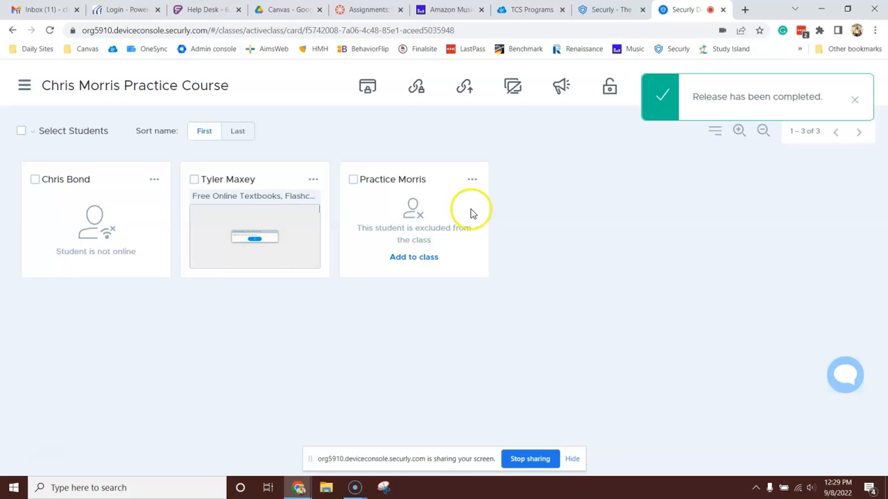
pyautogui.click(239, 236)
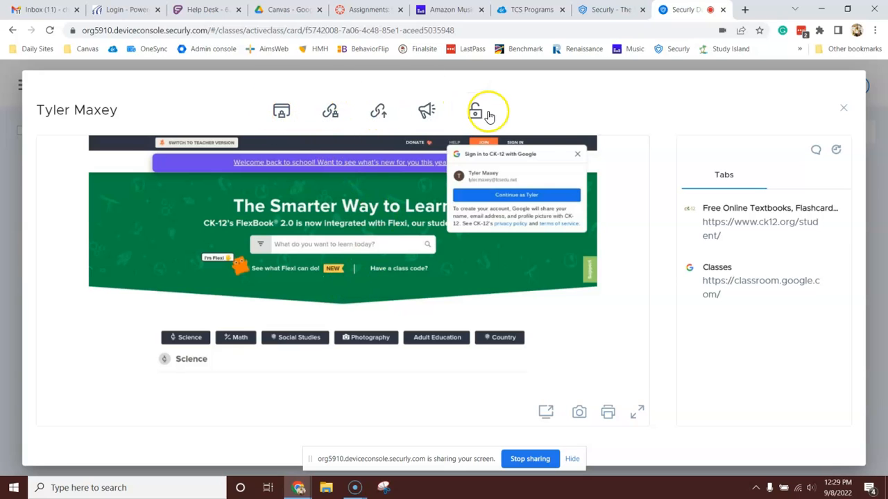
pyautogui.click(580, 413)
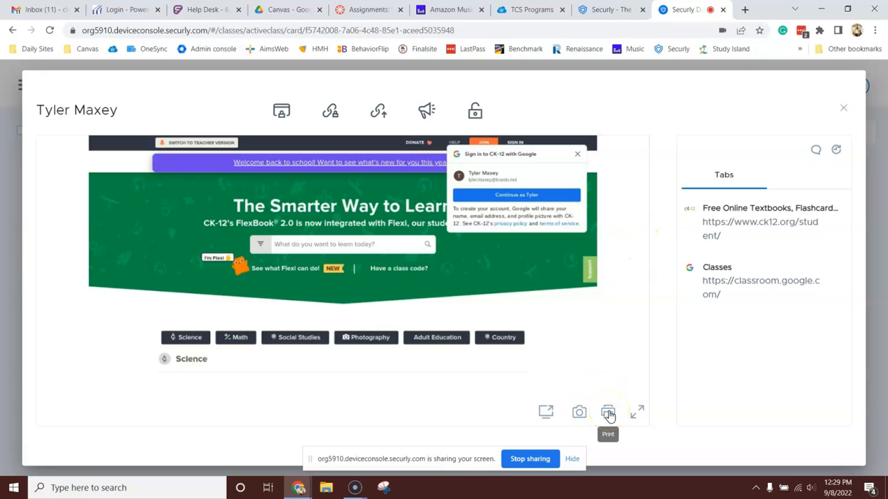
# Preview the printout of the student's screen without saving it, and examine the actions available for the CK-12 and Classes tabs.
pyautogui.click(608, 413)
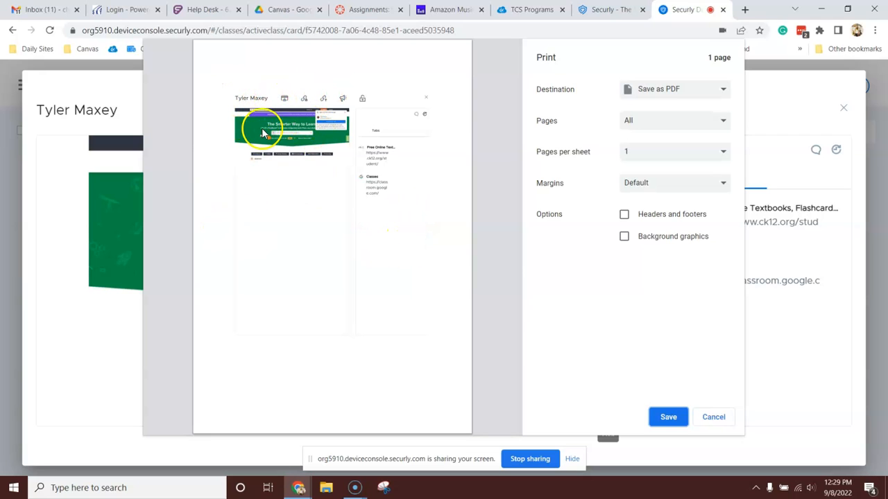
pyautogui.click(714, 418)
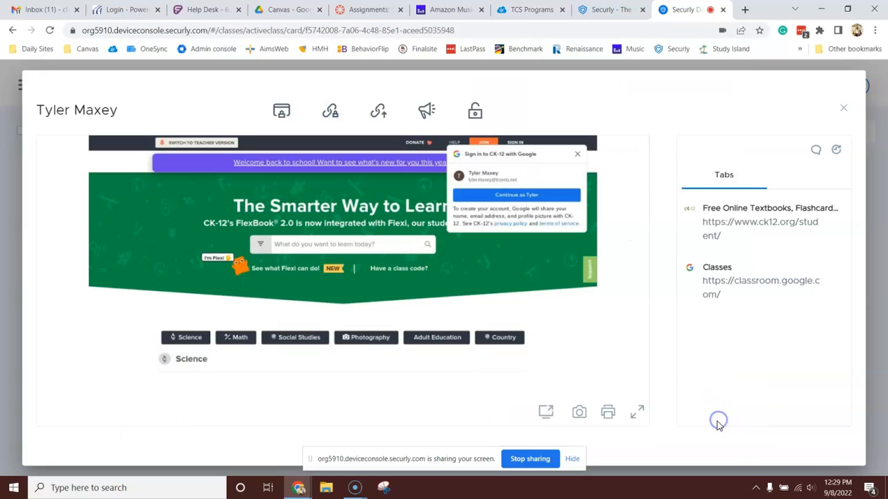
pyautogui.click(754, 212)
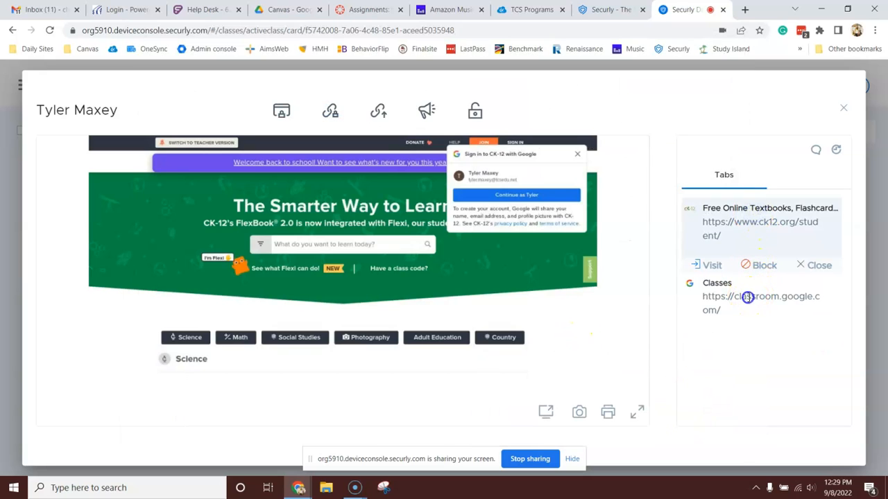
pyautogui.click(715, 294)
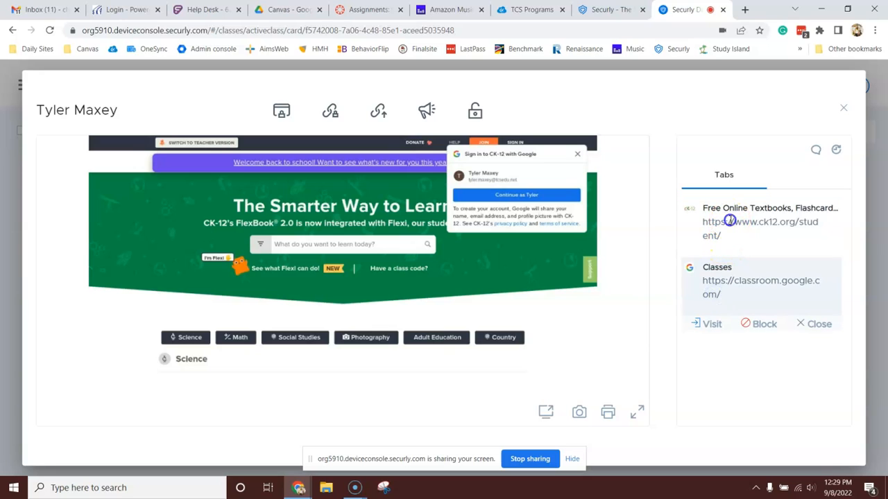
pyautogui.click(729, 220)
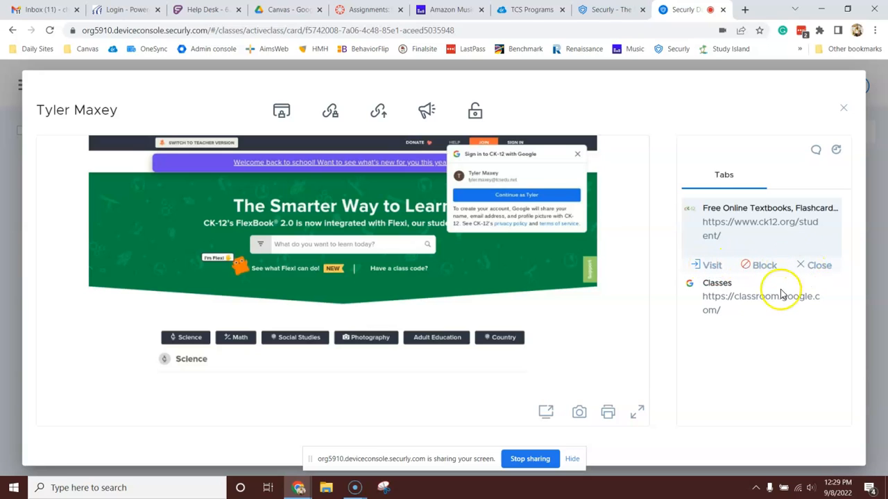
# Send the online student a chat message saying "Hi" with the student's first name, and close the chat.
pyautogui.click(817, 151)
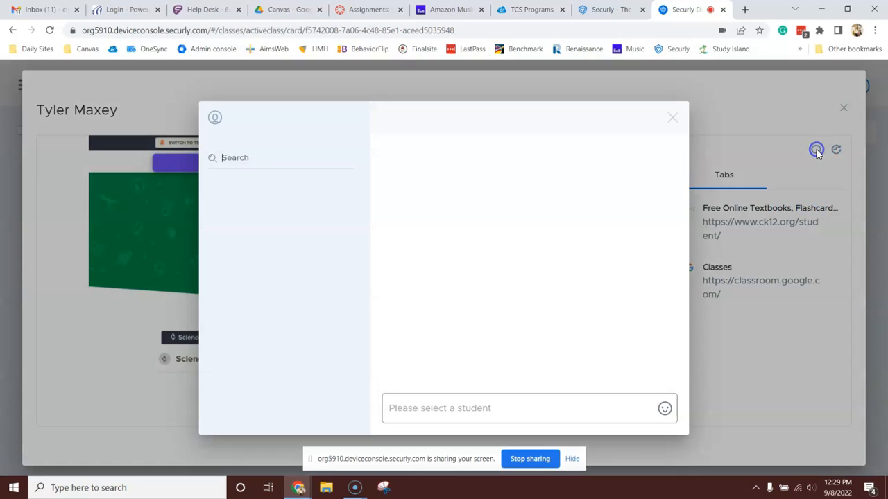
pyautogui.click(816, 150)
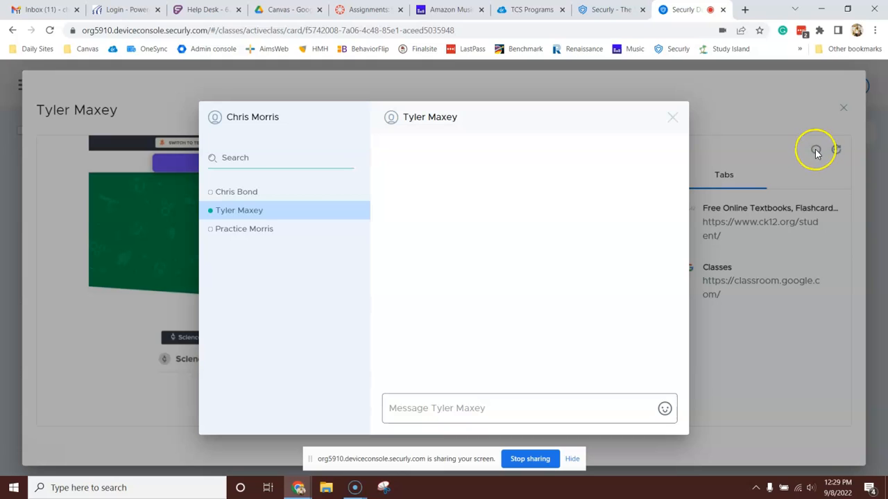
pyautogui.click(450, 410)
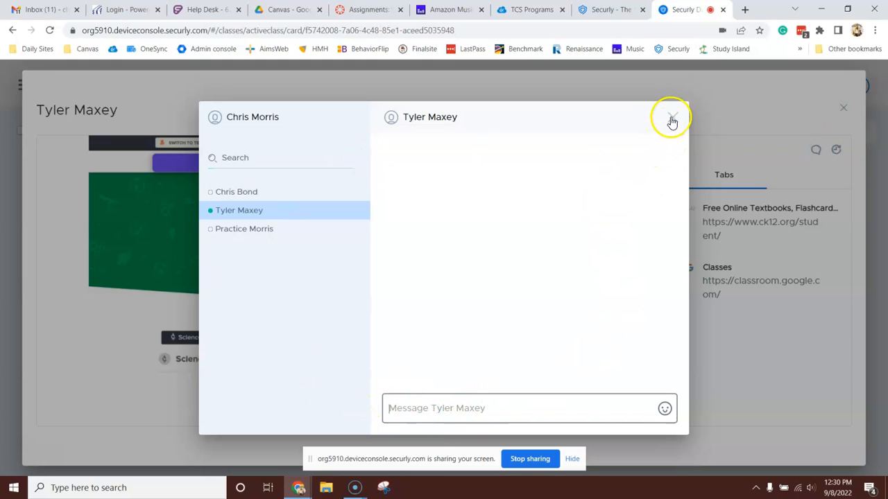
pyautogui.write('Hi Tyler')
pyautogui.press('Return')
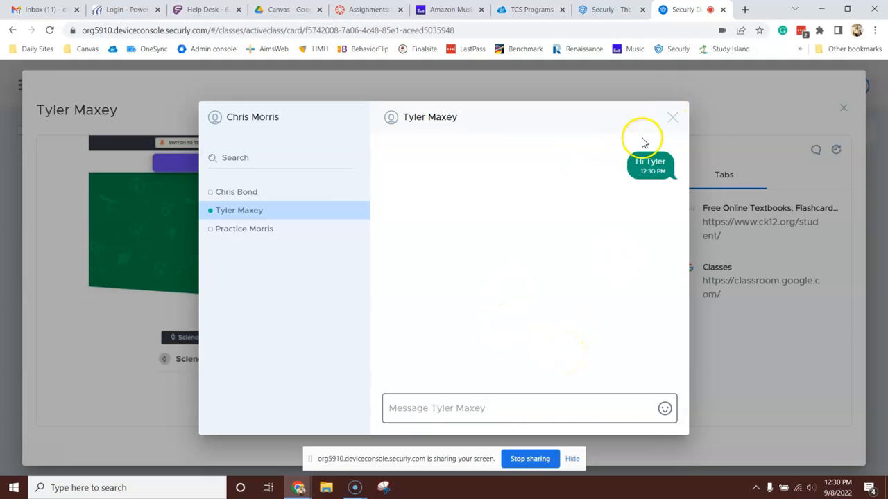
pyautogui.click(672, 117)
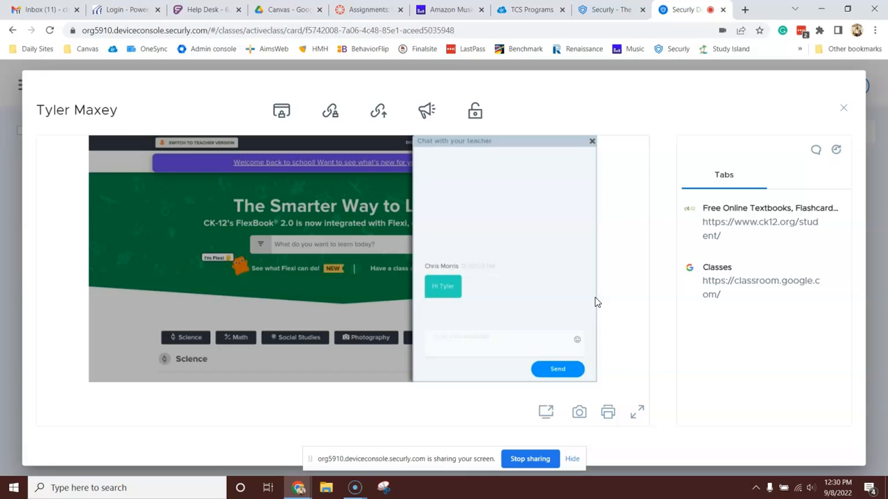
# Read the student's reply in the chat, and close both the chat and the enlarged screen view.
pyautogui.click(818, 151)
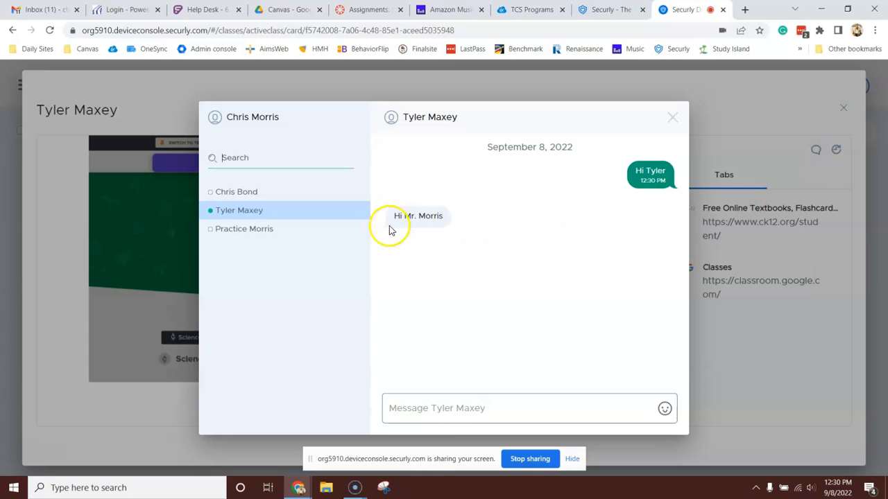
pyautogui.click(672, 117)
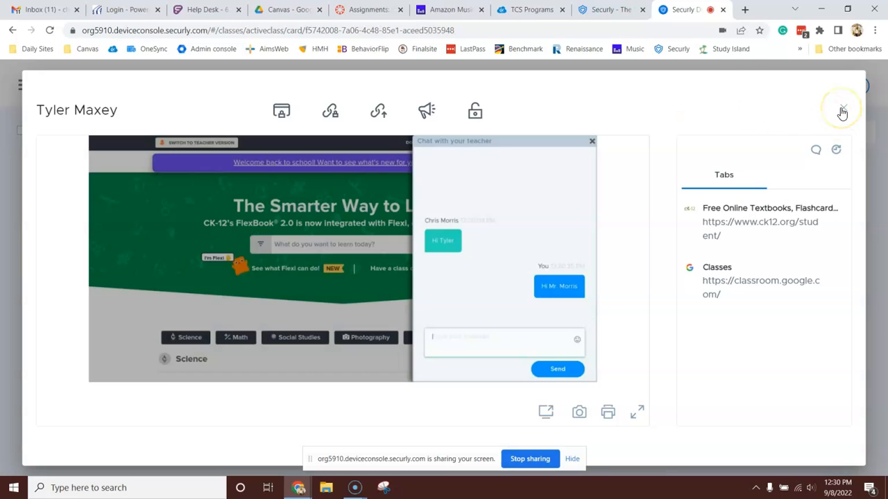
pyautogui.click(842, 111)
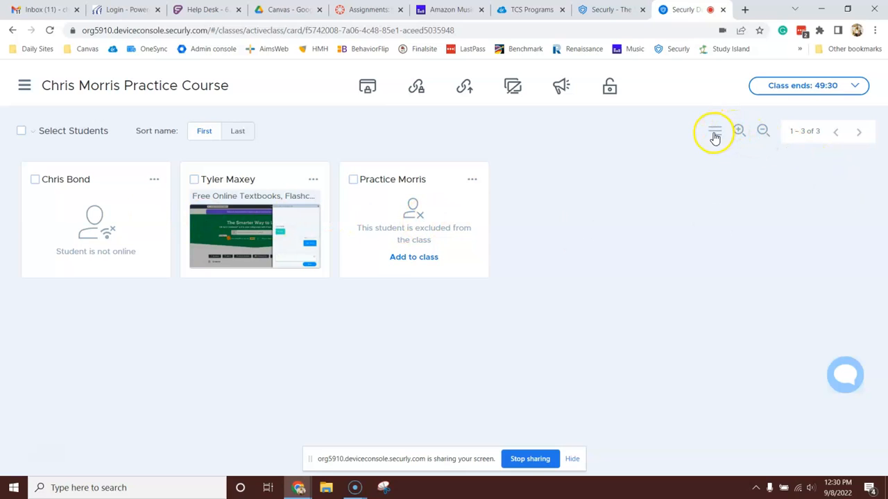
# Switch the student cards from screen thumbnails to open-tab lists, and release all students.
pyautogui.click(715, 134)
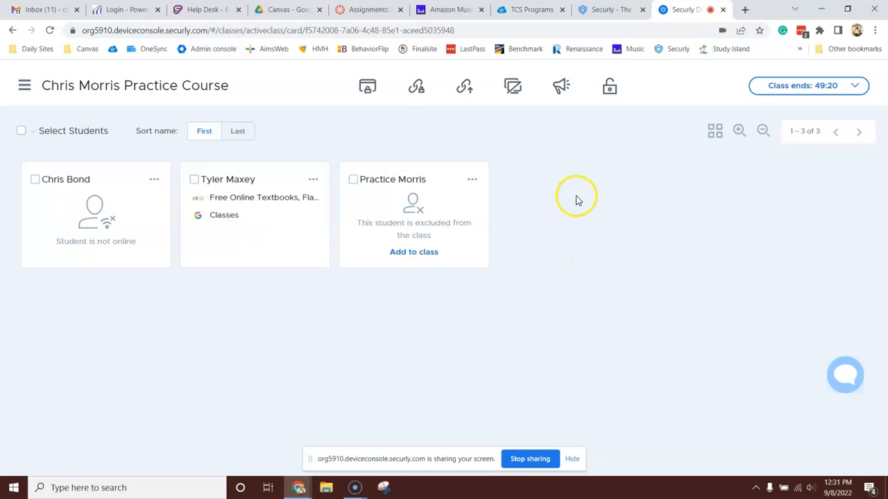
pyautogui.click(611, 88)
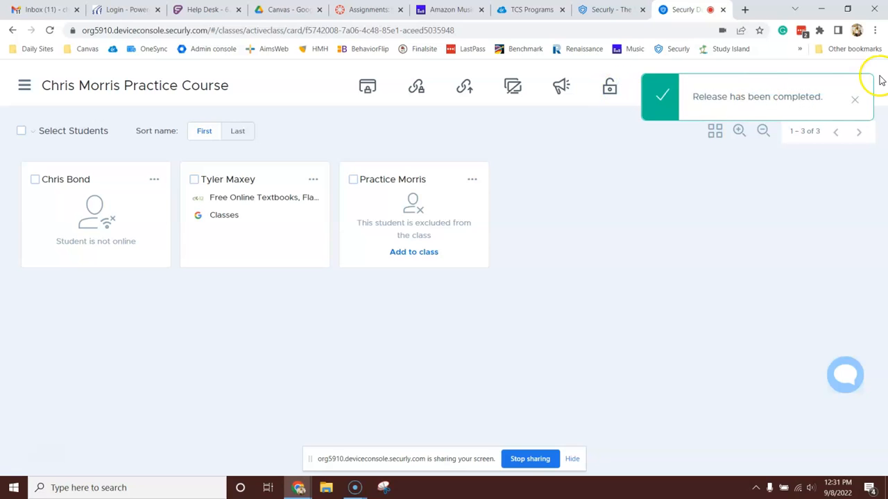
pyautogui.click(854, 99)
# Stop the practice course's class session before its time runs out.
pyautogui.click(839, 91)
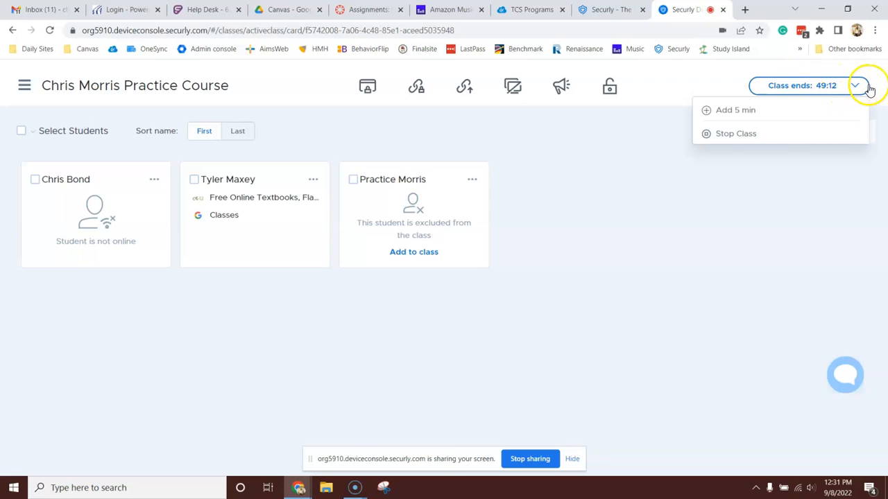
pyautogui.click(751, 136)
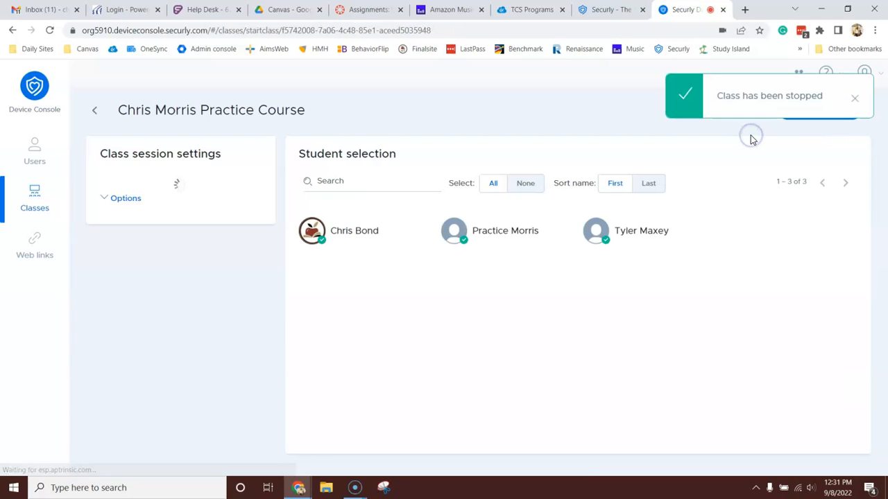